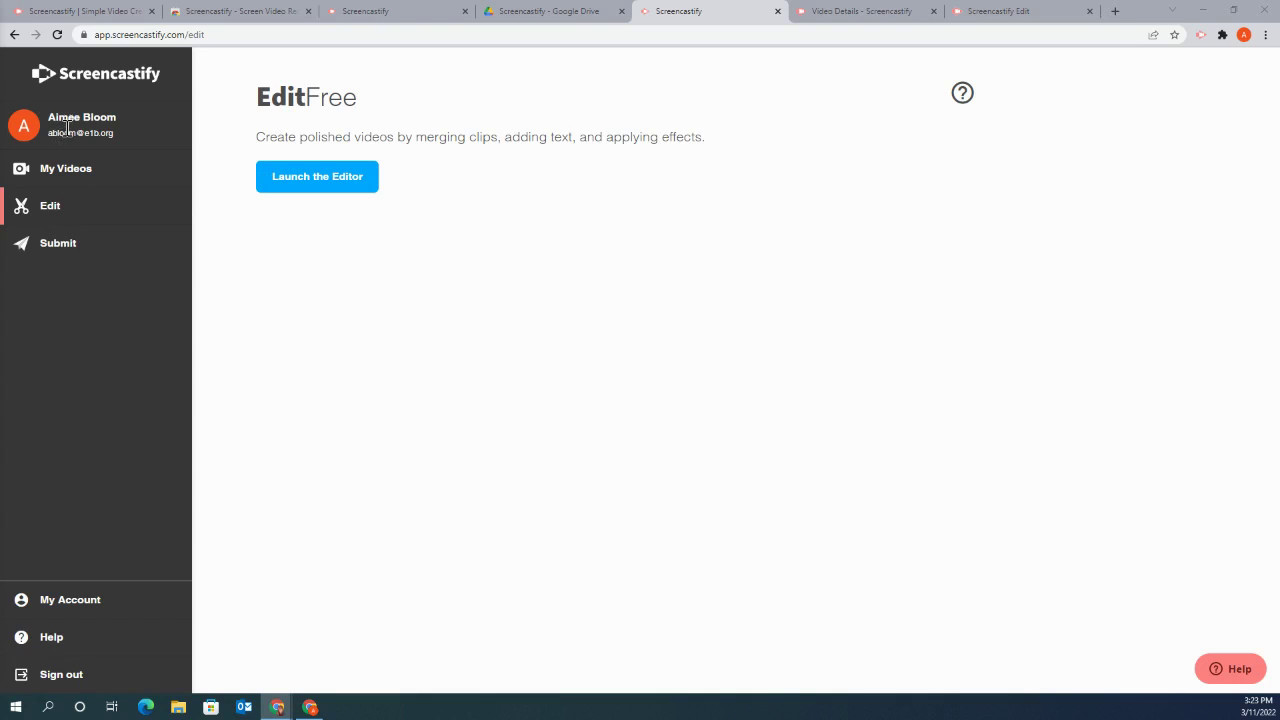
View the My Videos library, return to the Edit page and launch the editor.
{"action": "left_click", "coordinate": [72, 168]}
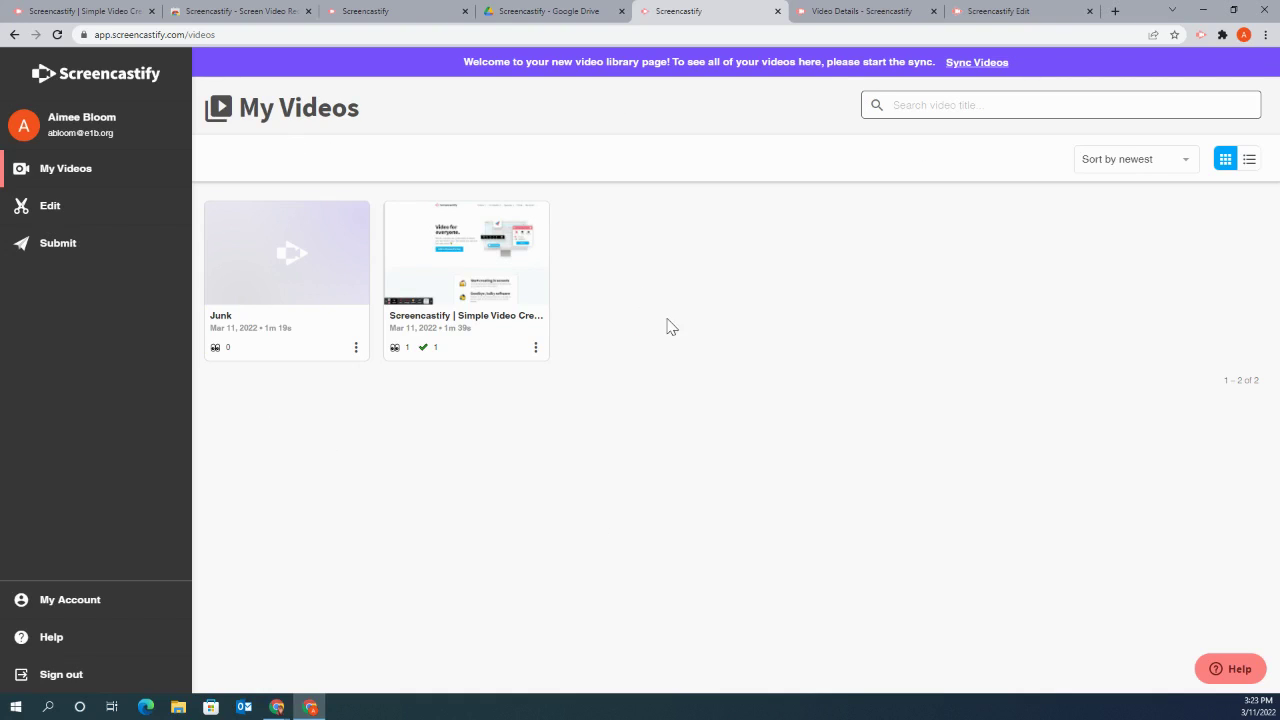
{"action": "left_click", "coordinate": [68, 220]}
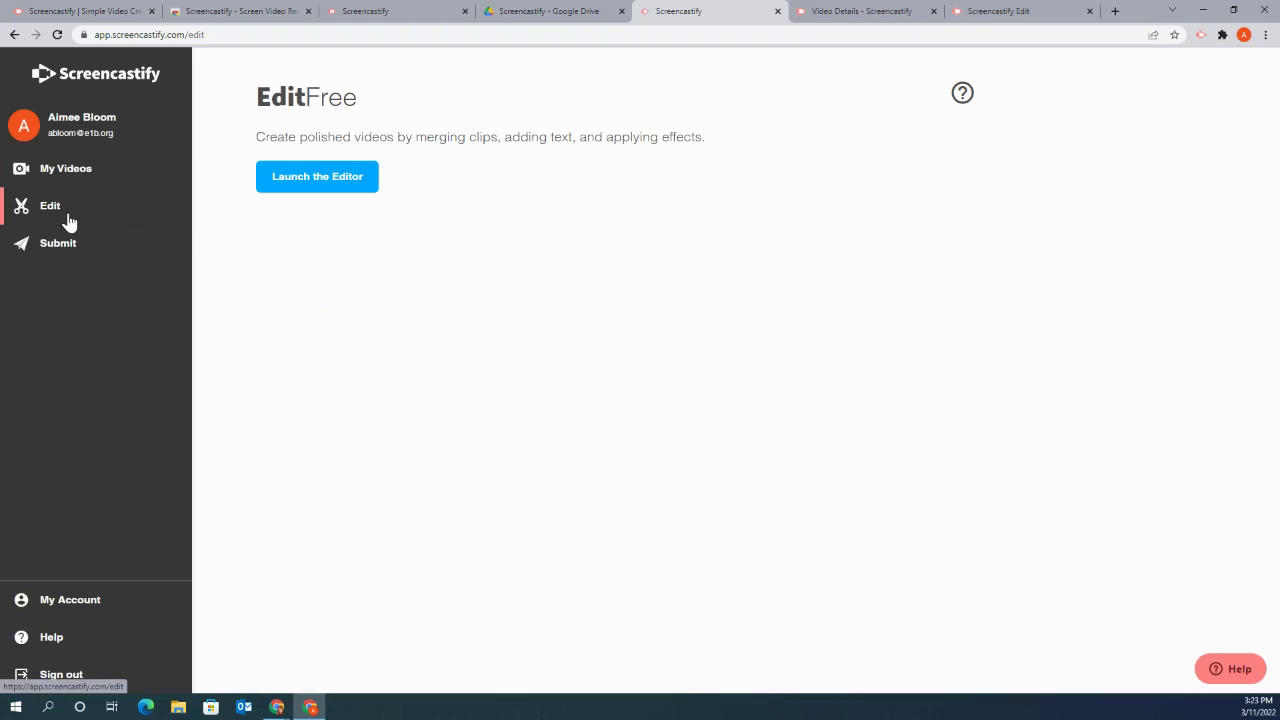
{"action": "left_click", "coordinate": [343, 179]}
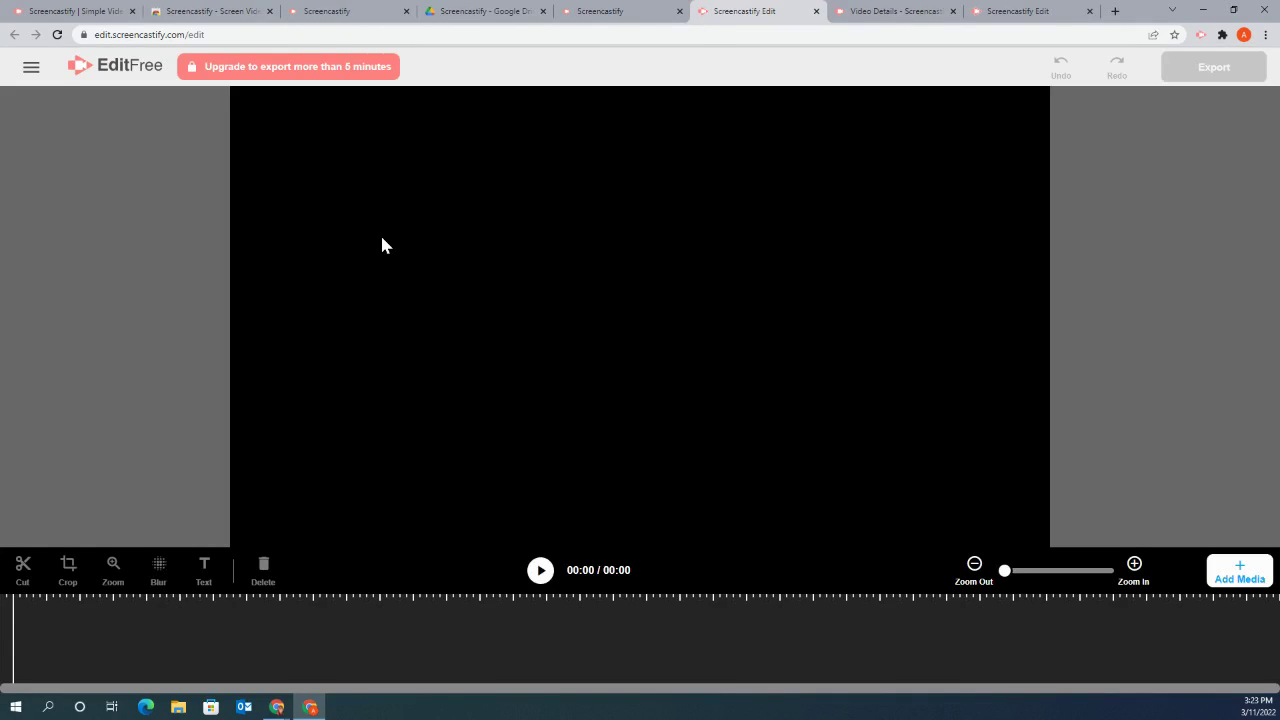
Switch to the recorded video's details page and open the editor from its navigation options.
{"action": "left_click", "coordinate": [842, 14]}
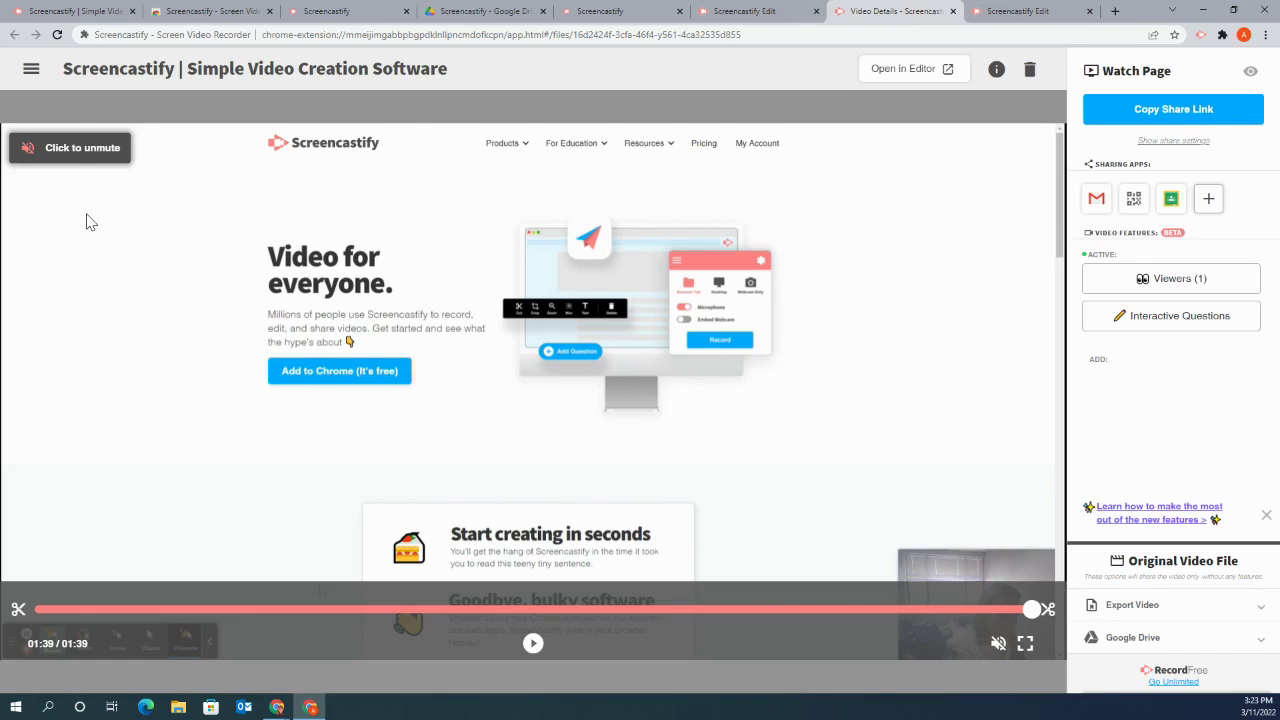
{"action": "left_click", "coordinate": [32, 70]}
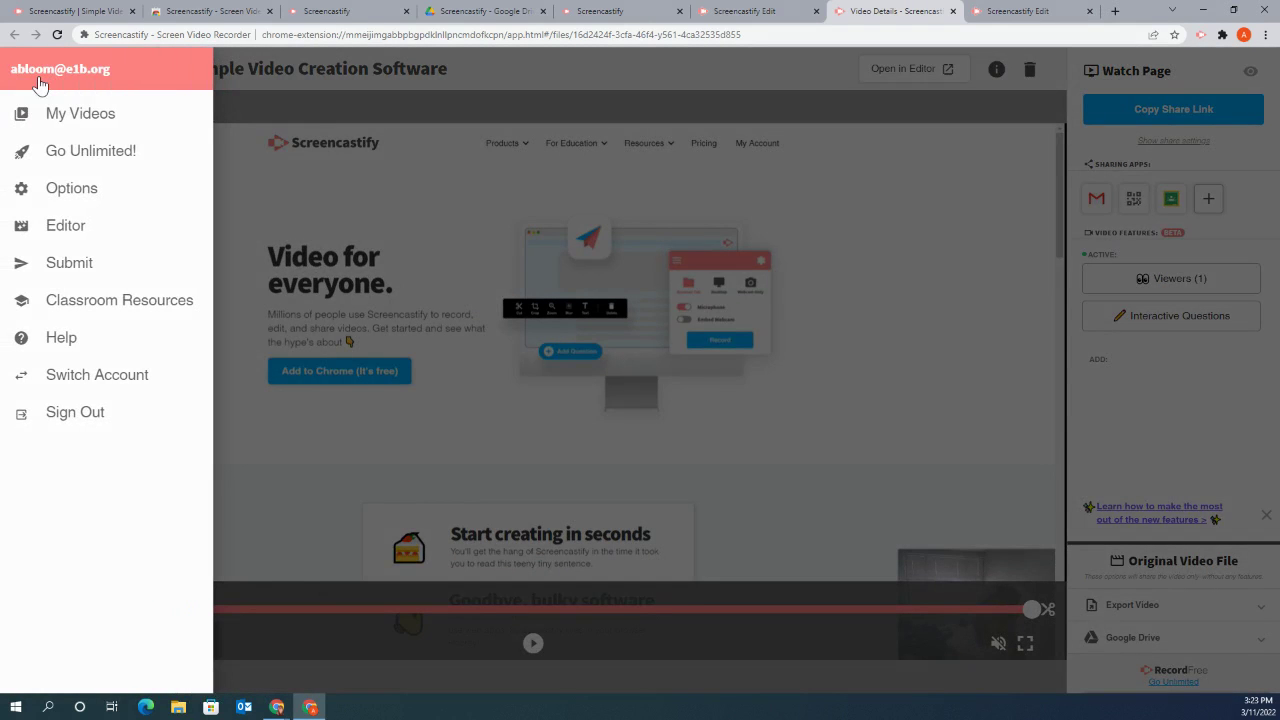
{"action": "left_click", "coordinate": [250, 90]}
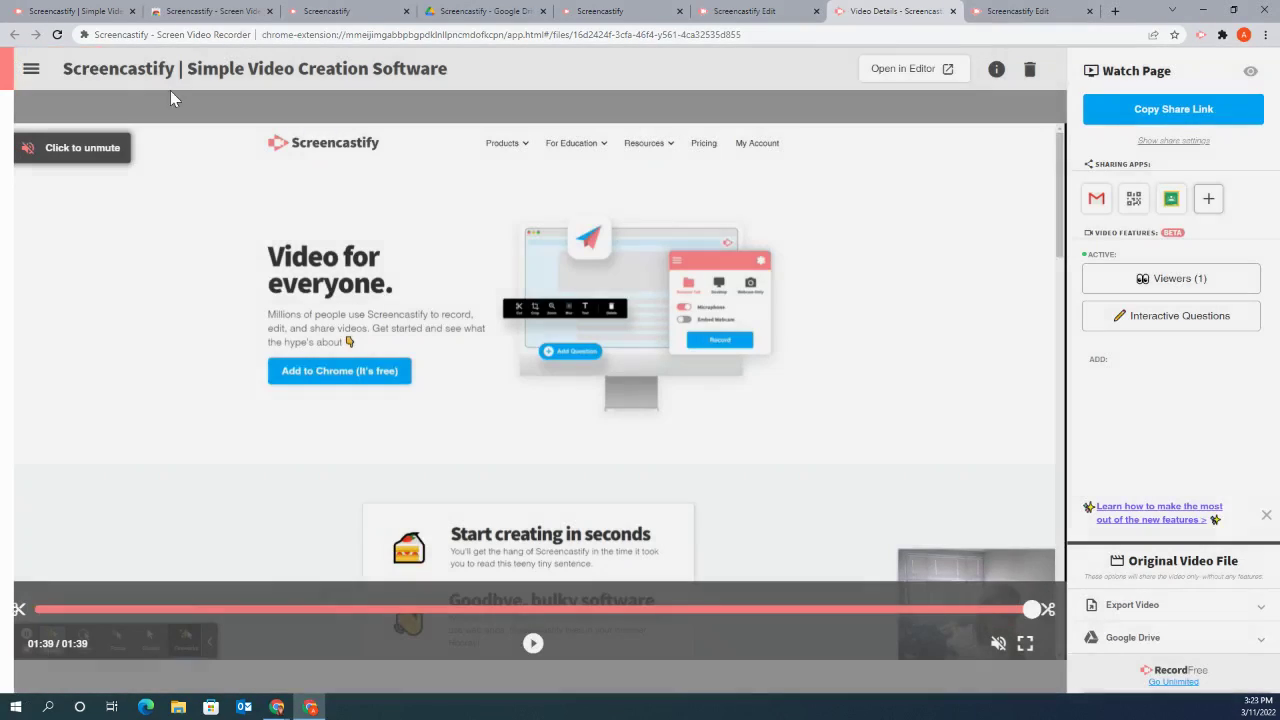
{"action": "left_click", "coordinate": [31, 72]}
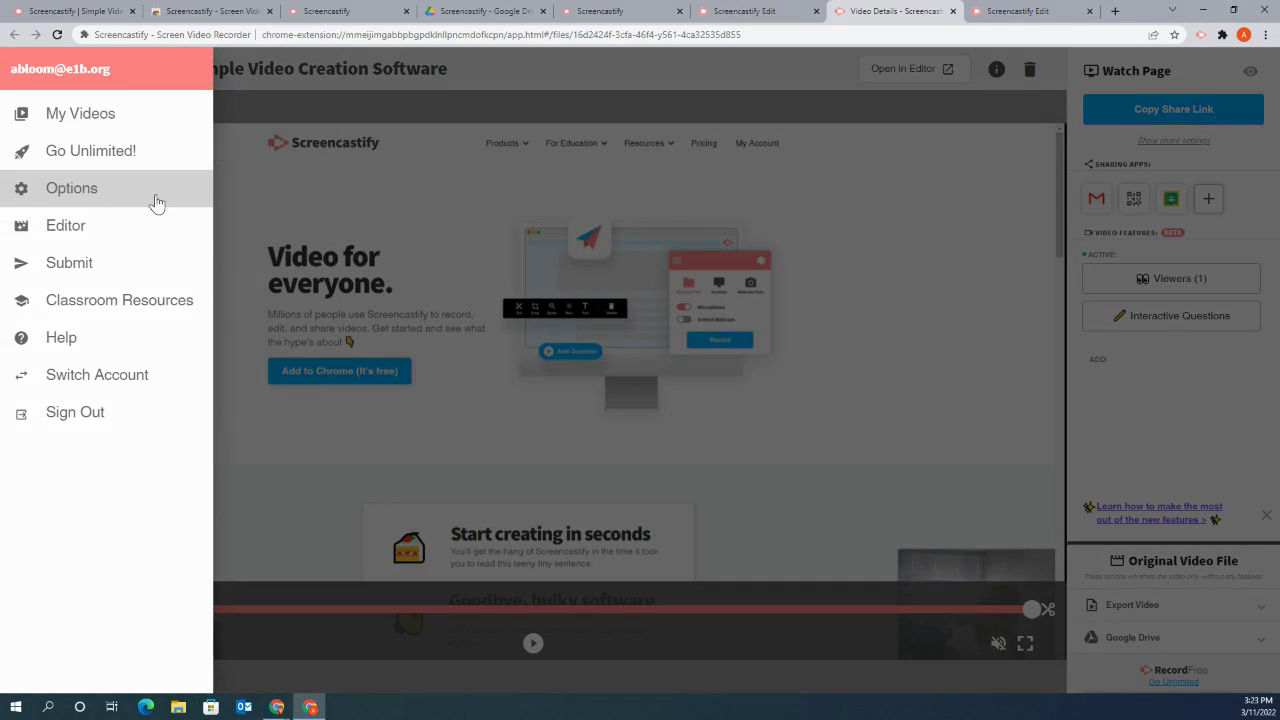
{"action": "left_click", "coordinate": [145, 225]}
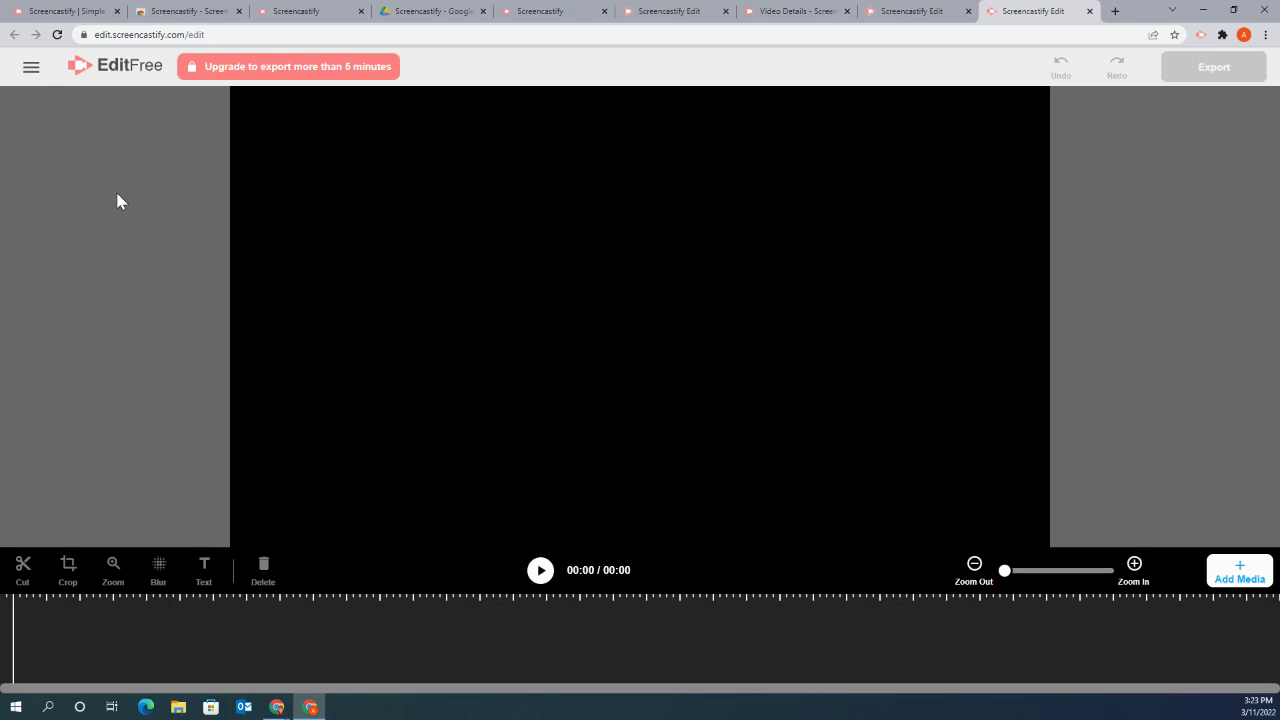
Open the "Screencastify | Simple Video Creation Software" video from My Videos, request opening it in the editor, and dismiss the request.
{"action": "left_click", "coordinate": [31, 68]}
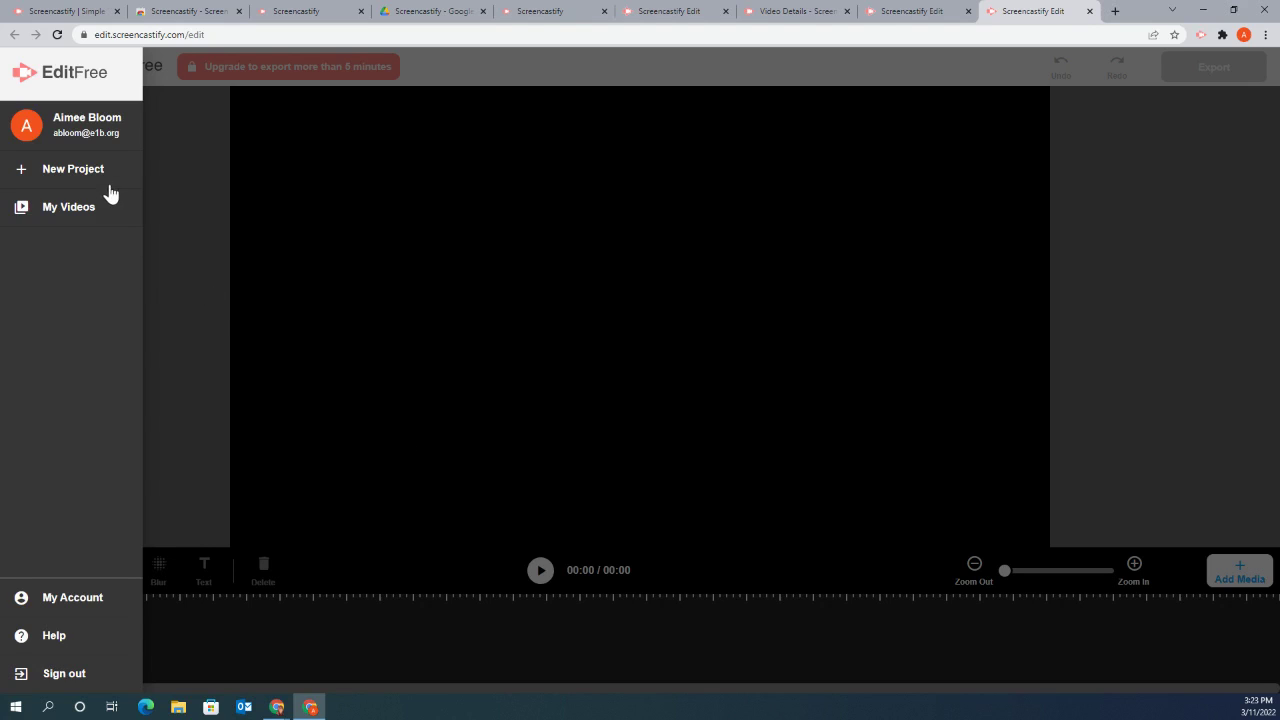
{"action": "left_click", "coordinate": [83, 214]}
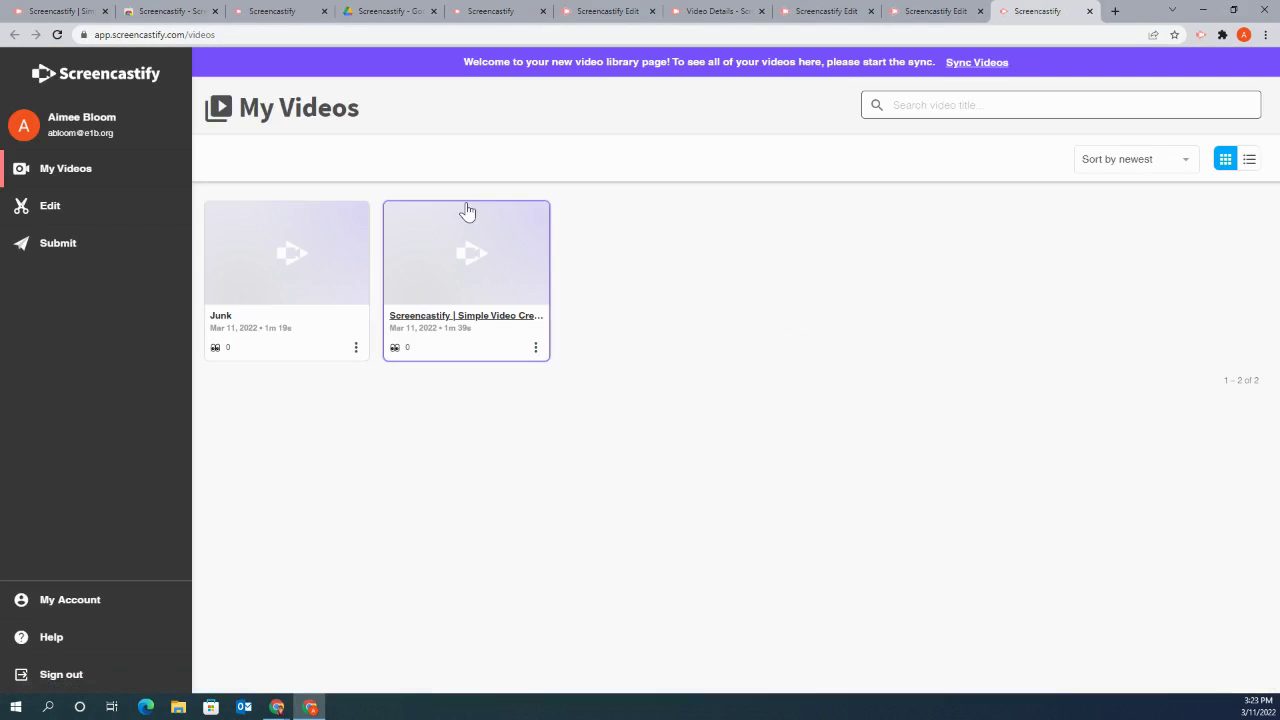
{"action": "left_click", "coordinate": [480, 305]}
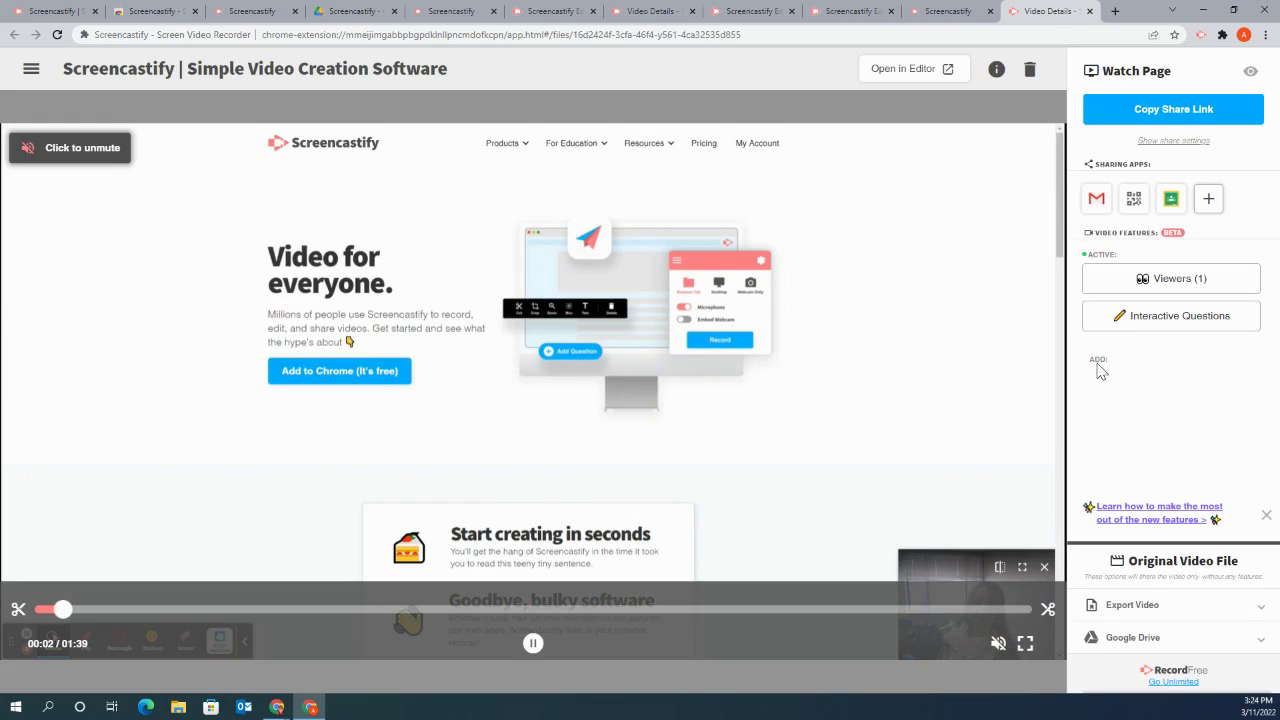
{"action": "left_click", "coordinate": [918, 72]}
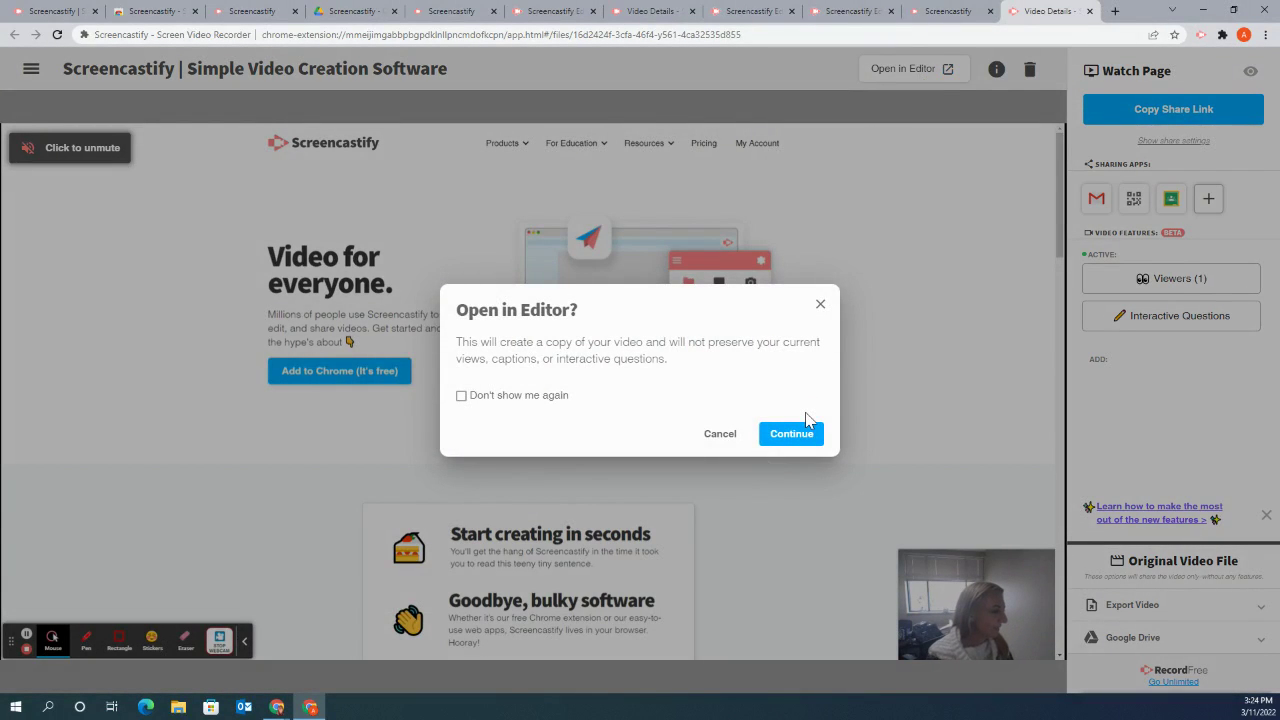
{"action": "left_click", "coordinate": [820, 302]}
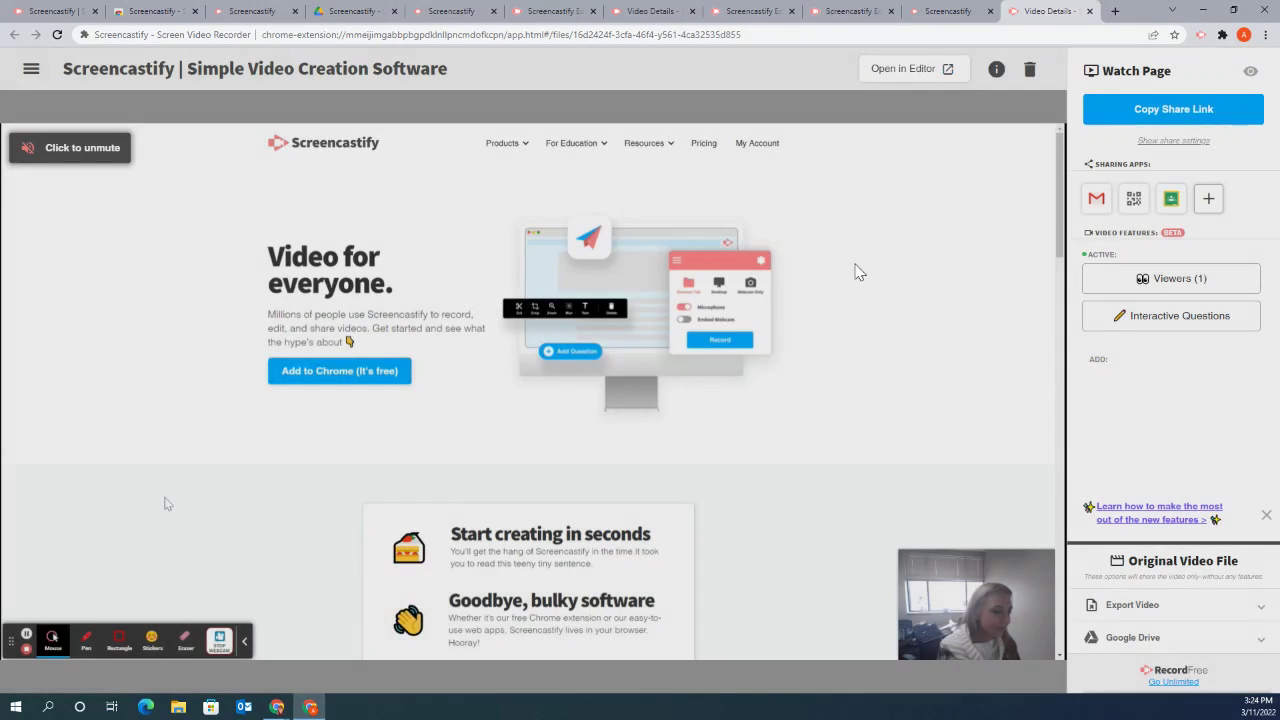
Return to the empty editor project and import the Screencastify video from the Screencastify folder in Drive.
{"action": "left_click", "coordinate": [870, 10]}
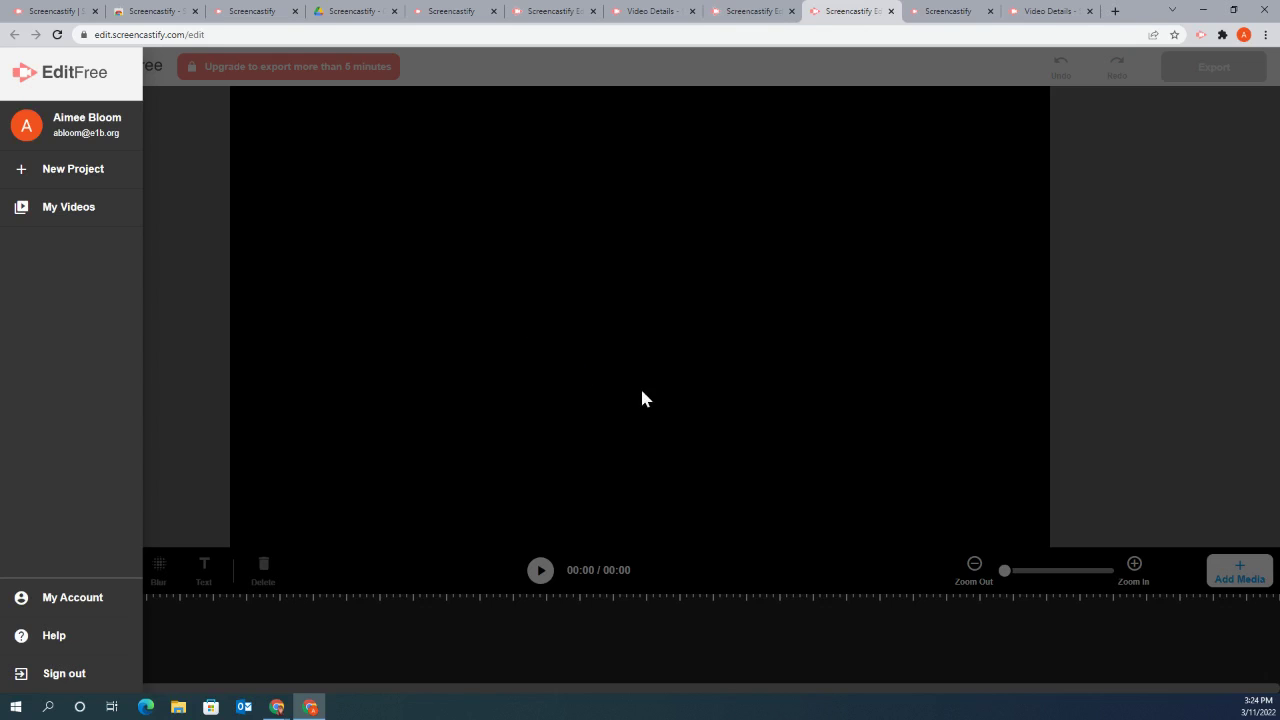
{"action": "left_click", "coordinate": [1140, 294]}
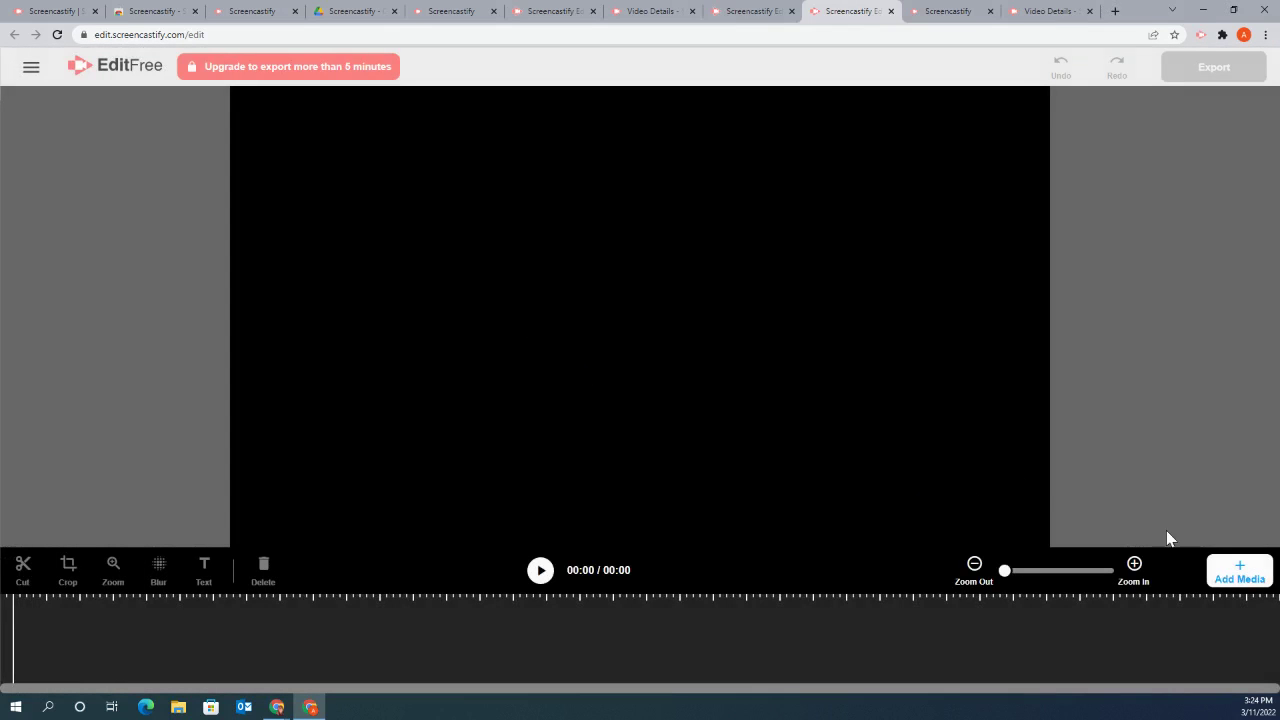
{"action": "left_click", "coordinate": [1225, 578]}
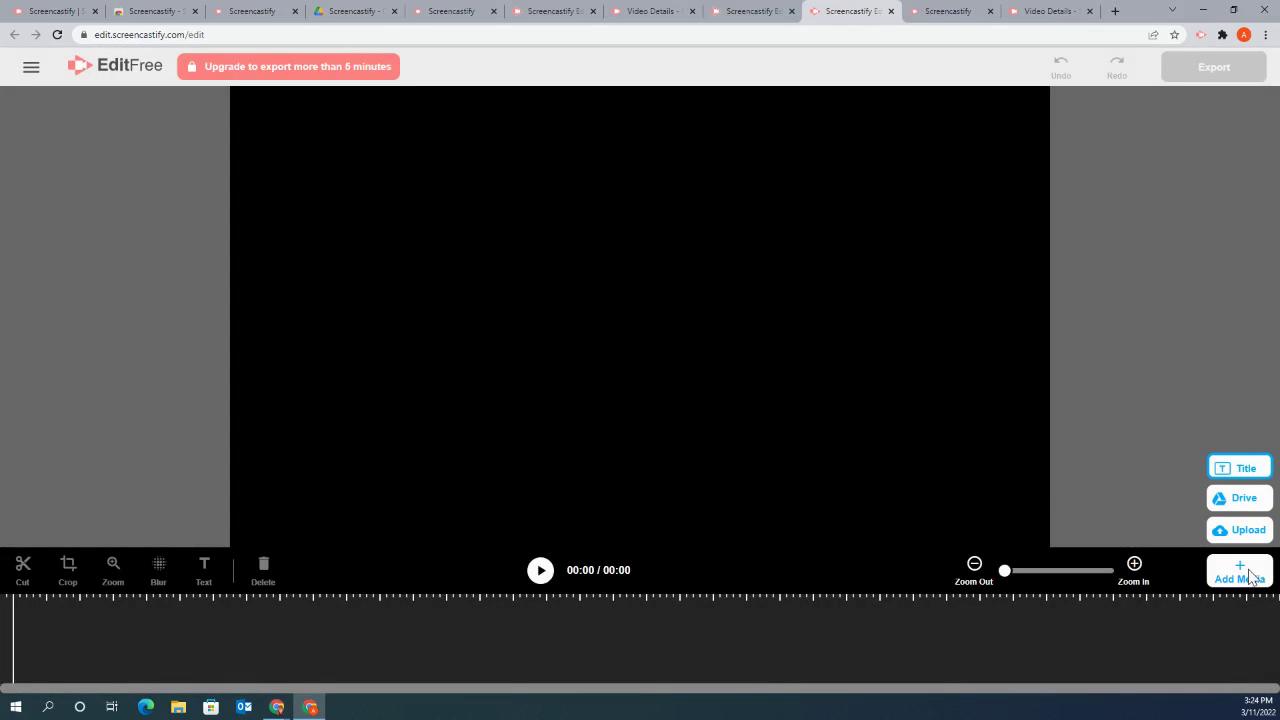
{"action": "left_click", "coordinate": [1246, 499]}
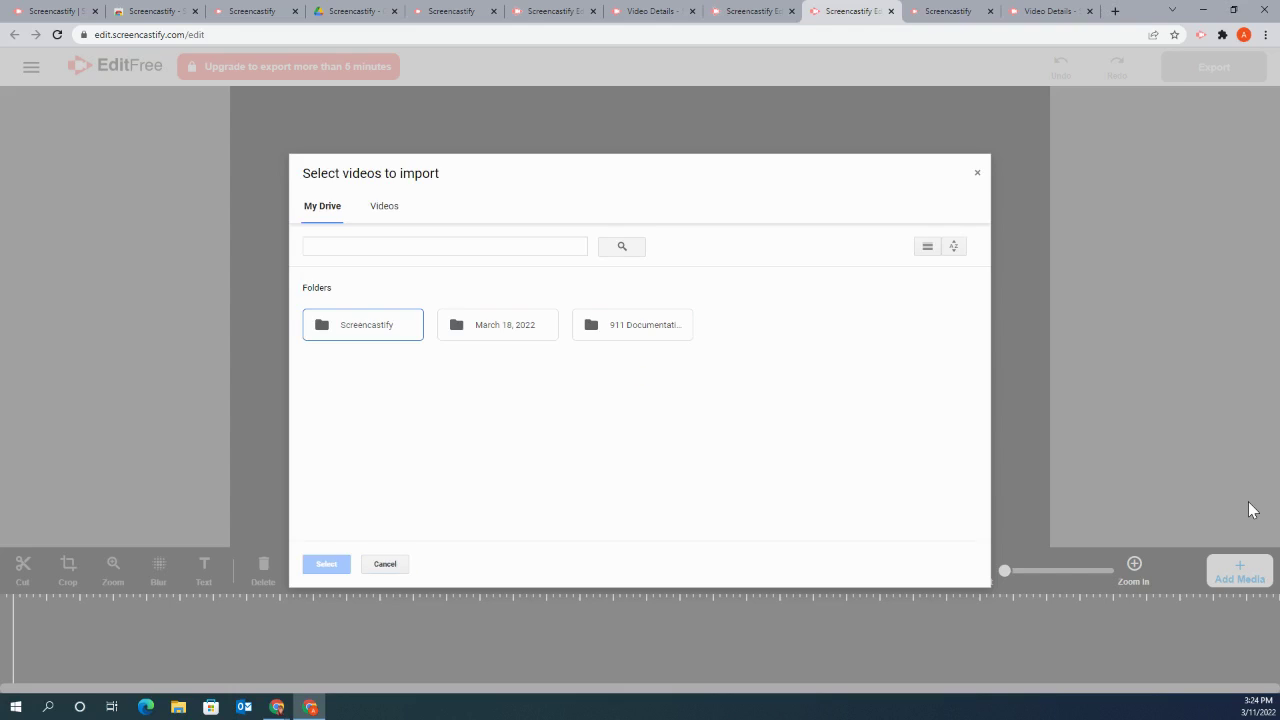
{"action": "double_click", "coordinate": [390, 330]}
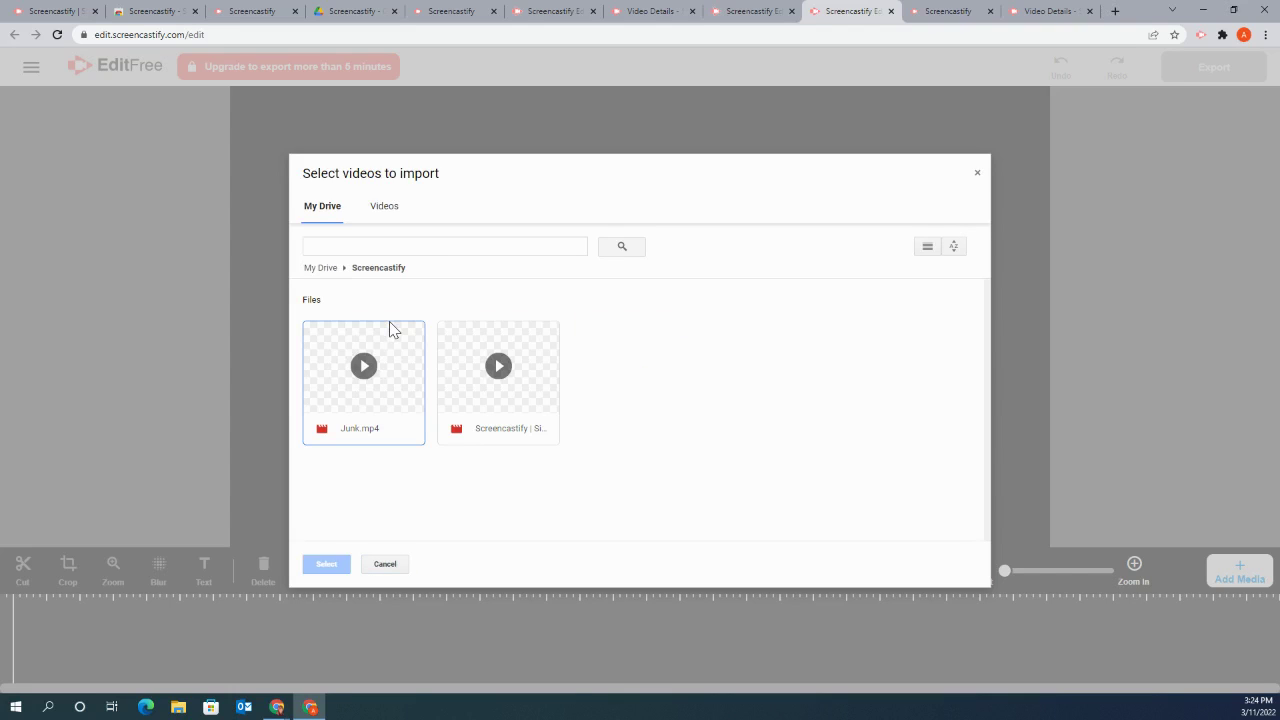
{"action": "left_click", "coordinate": [474, 345]}
{"action": "left_click", "coordinate": [333, 565]}
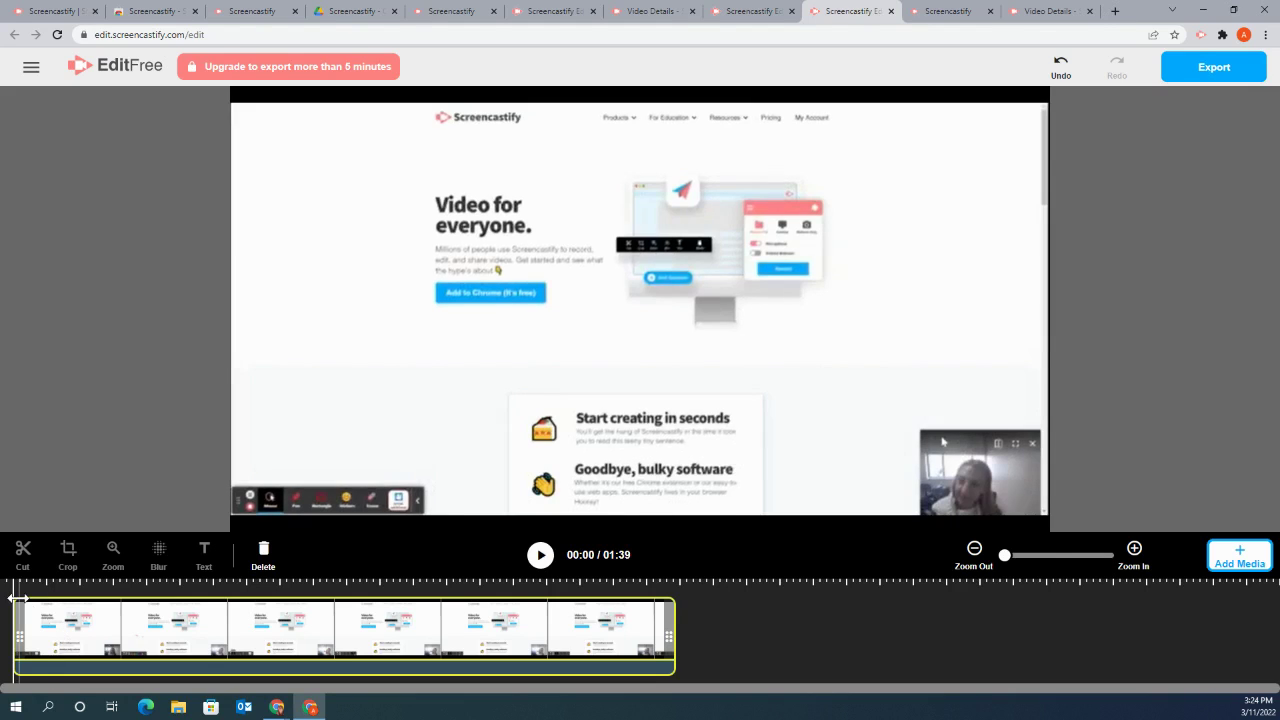
Cut the imported clip at 00:02 and delete the short opening segment.
{"action": "left_click_drag", "start_coordinate": [18, 590], "coordinate": [33, 593]}
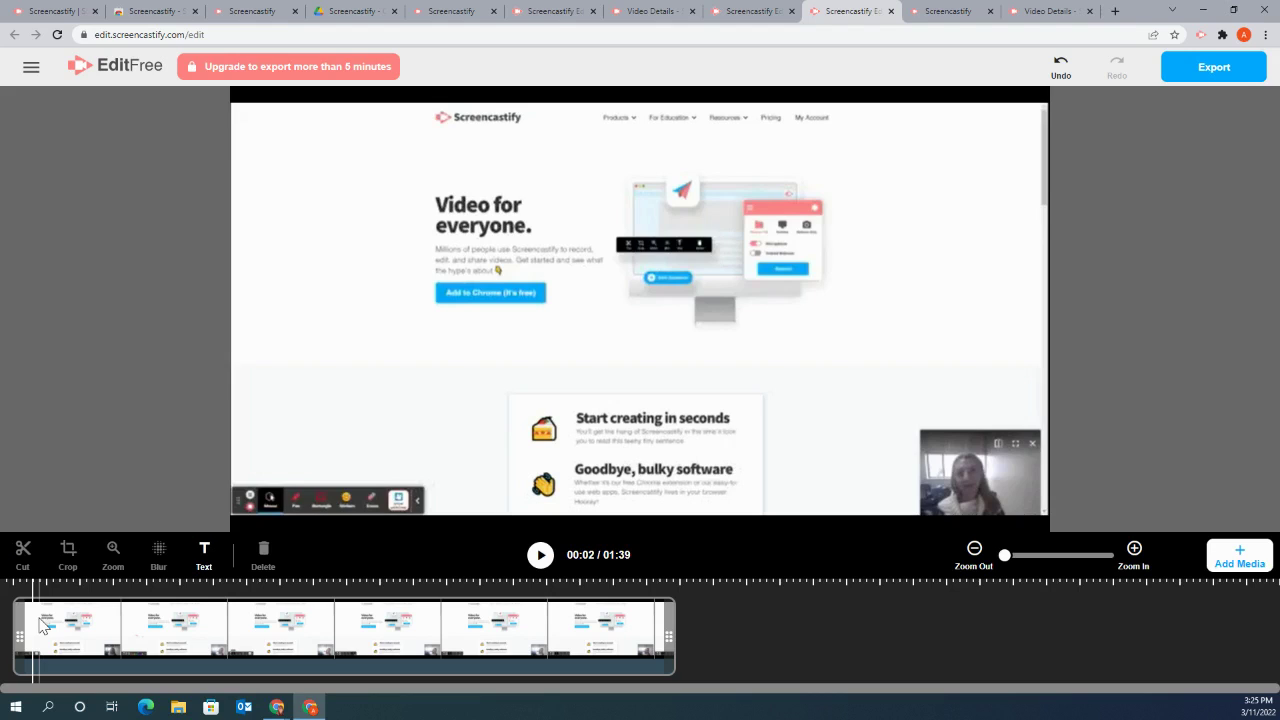
{"action": "left_click", "coordinate": [41, 625]}
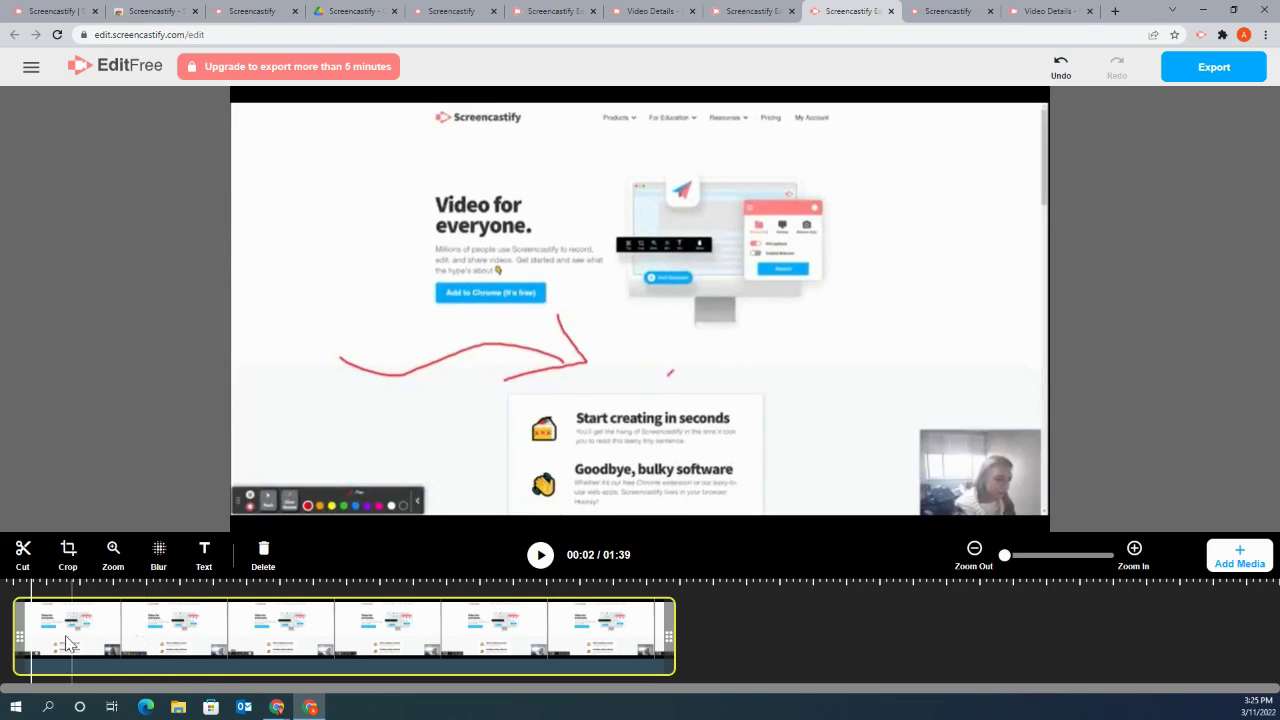
{"action": "left_click", "coordinate": [22, 550]}
{"action": "left_click", "coordinate": [22, 640]}
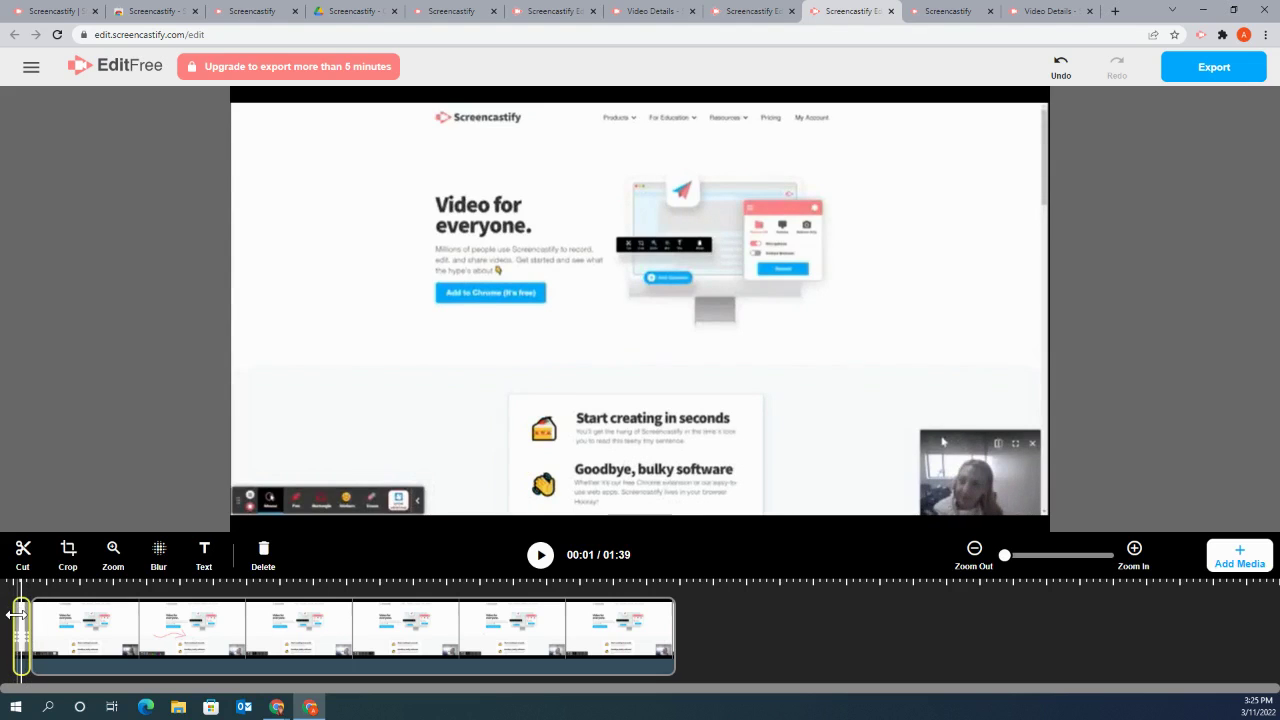
{"action": "left_click", "coordinate": [263, 555]}
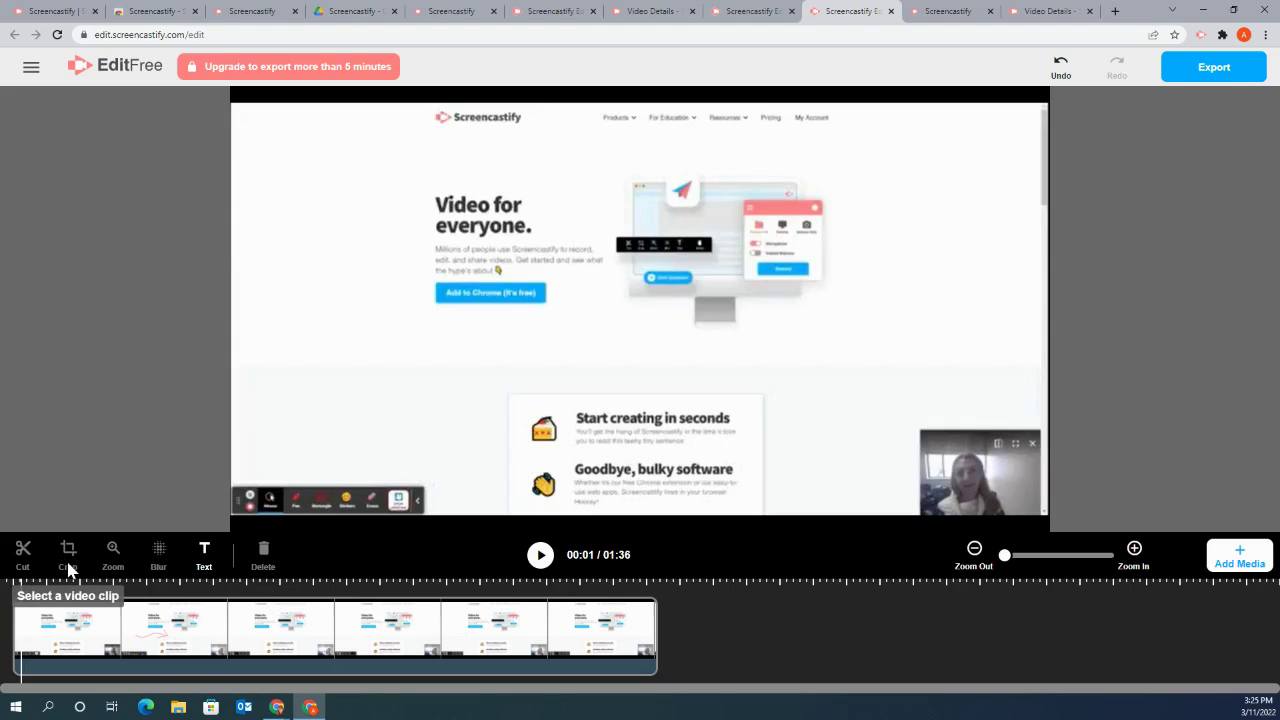
Split the clip near its start and crop the longer segment to exclude the webcam area, keeping nearly the full height.
{"action": "left_click", "coordinate": [44, 630]}
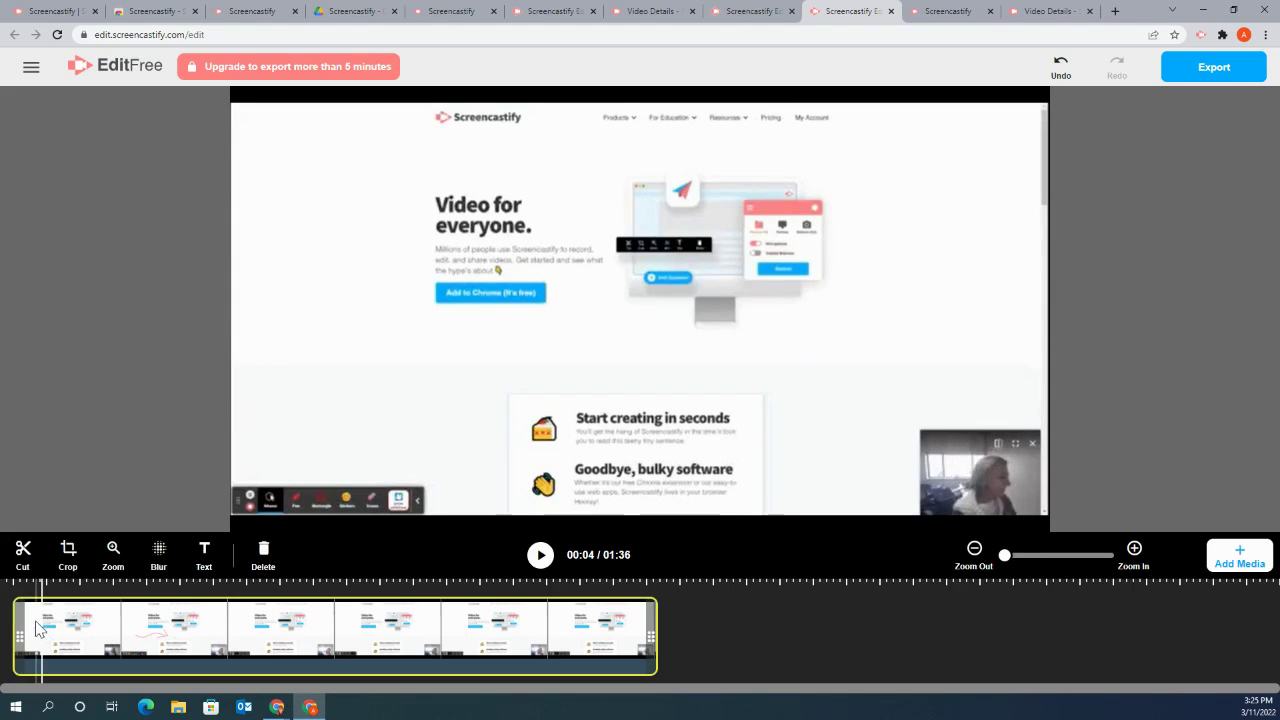
{"action": "left_click", "coordinate": [116, 634]}
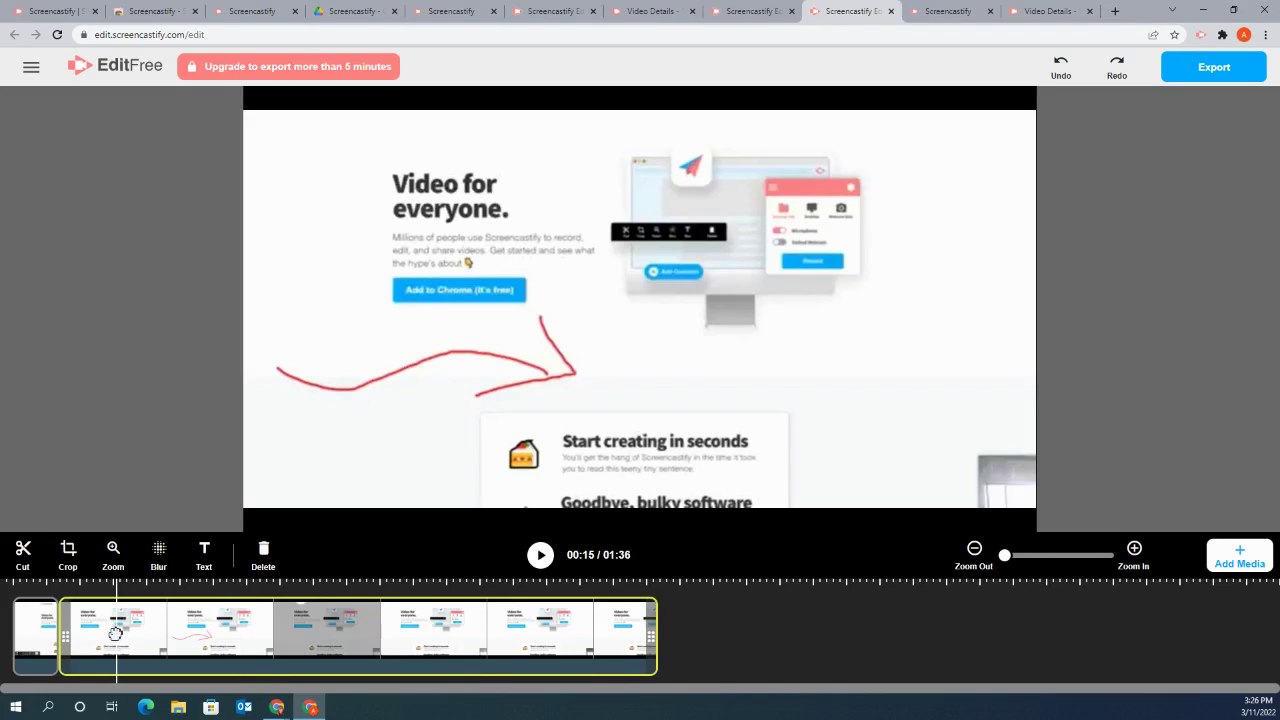
{"action": "left_click", "coordinate": [67, 553]}
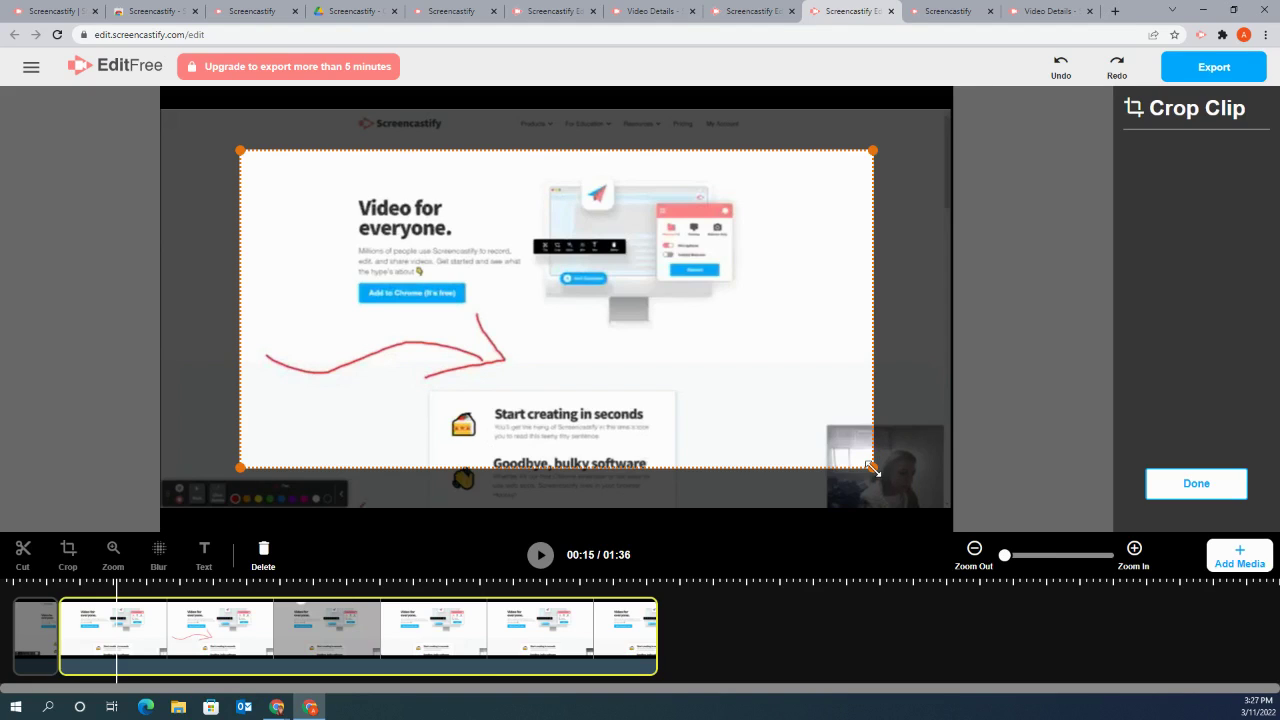
{"action": "left_click_drag", "start_coordinate": [870, 467], "coordinate": [820, 508]}
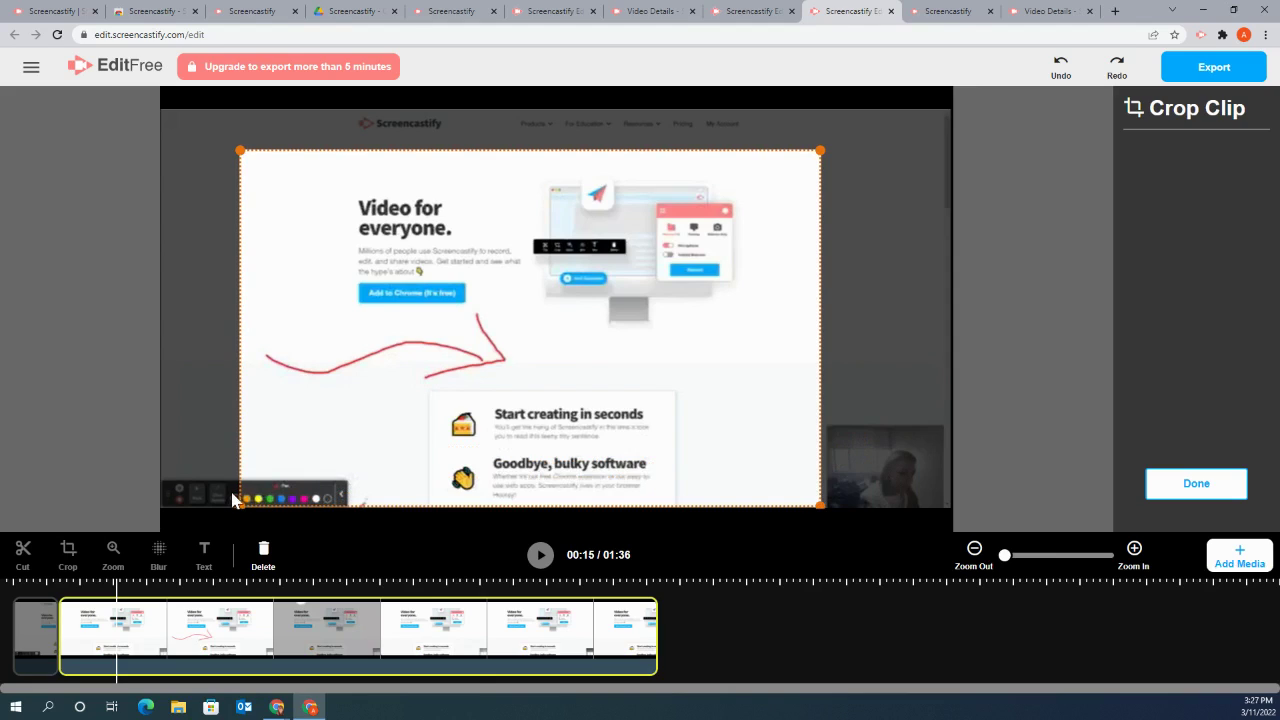
{"action": "left_click_drag", "start_coordinate": [240, 506], "coordinate": [162, 507]}
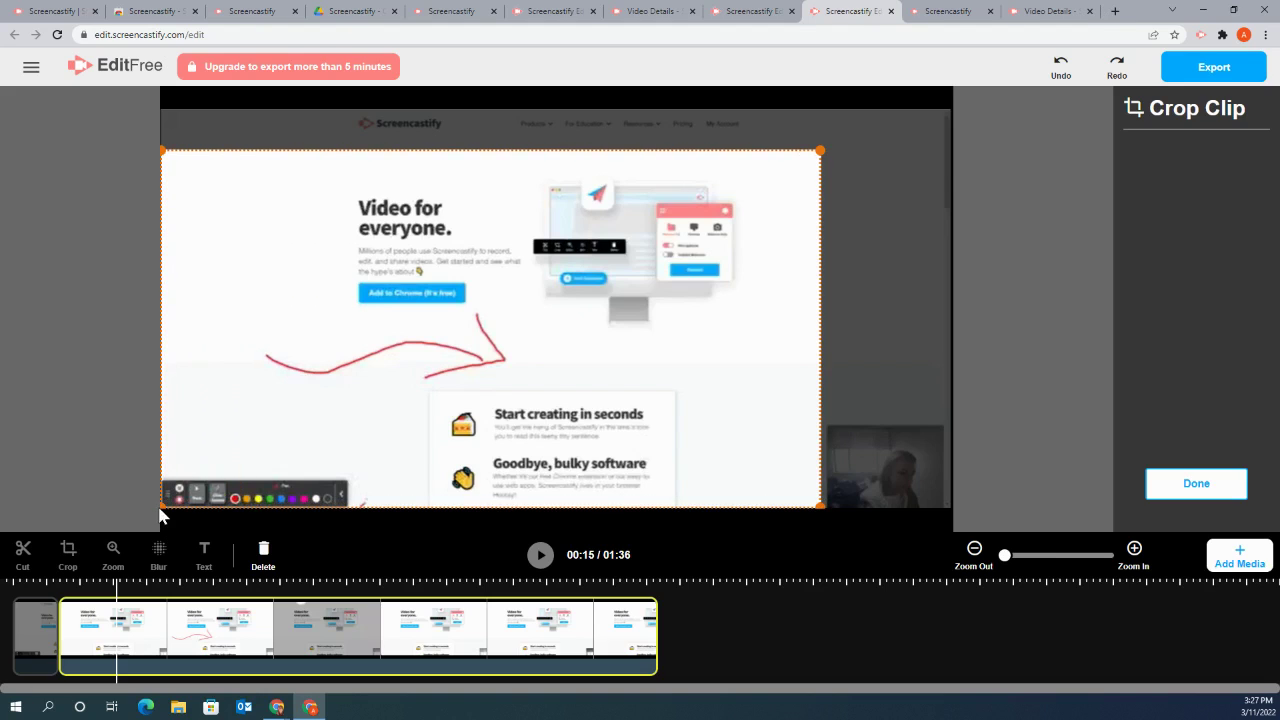
{"action": "left_click_drag", "start_coordinate": [820, 149], "coordinate": [823, 112]}
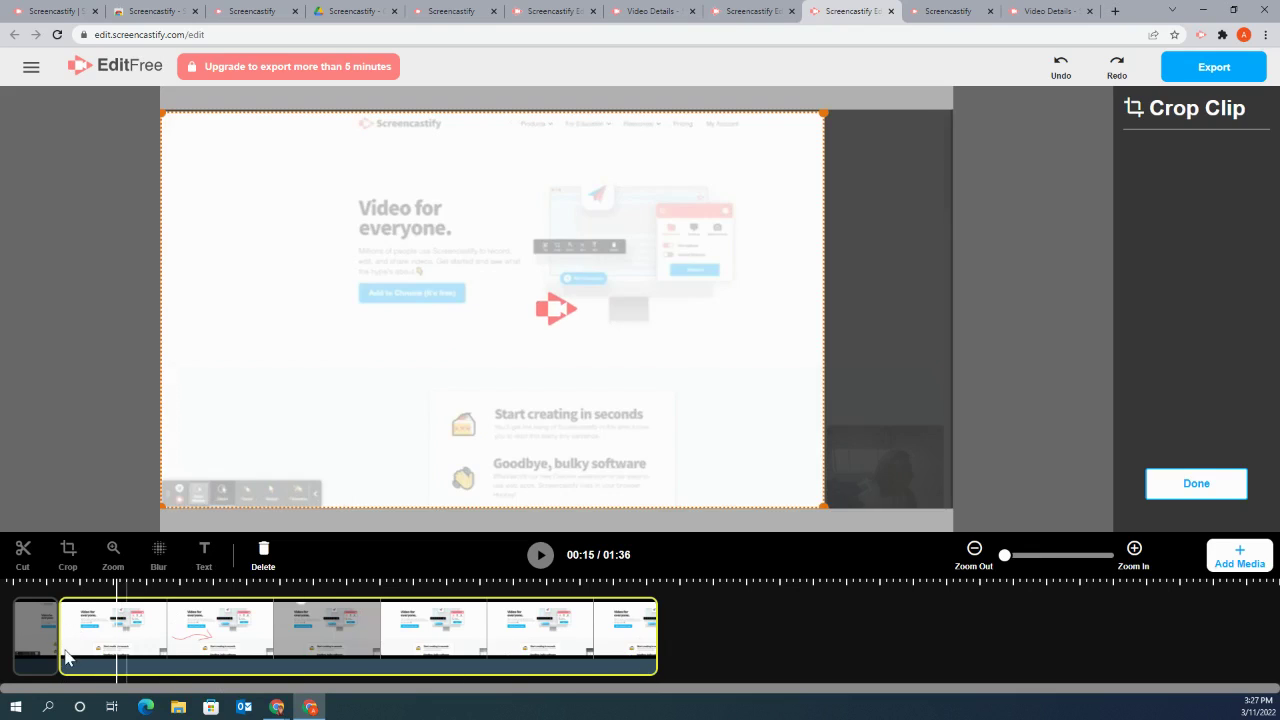
Delete the short first segment, keeping only the cropped clip on the timeline.
{"action": "left_click", "coordinate": [48, 631]}
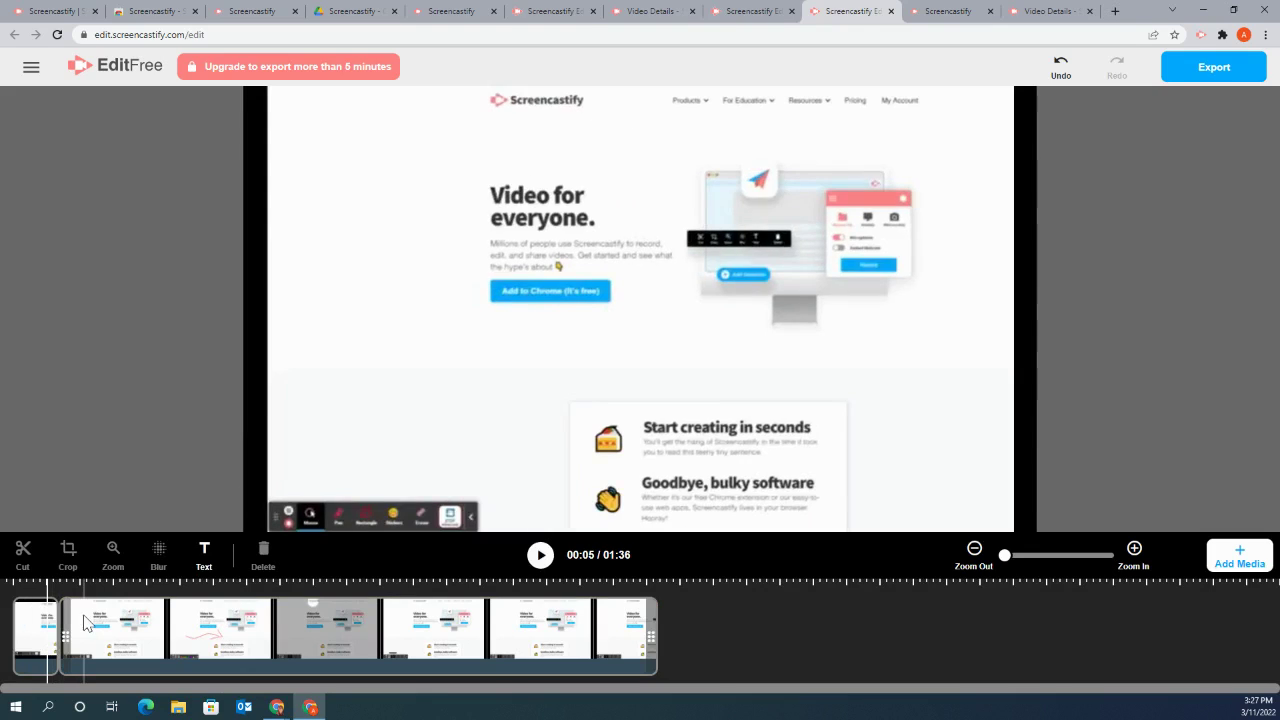
{"action": "left_click", "coordinate": [85, 630]}
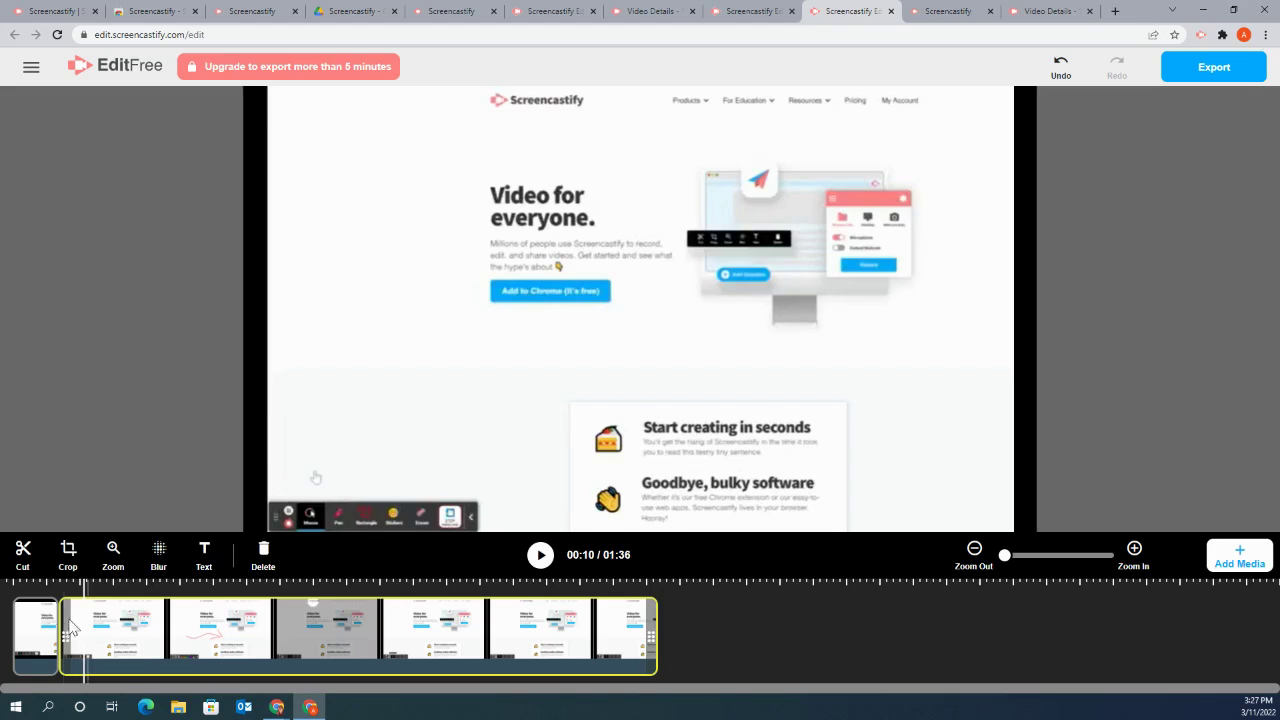
{"action": "left_click", "coordinate": [35, 635]}
{"action": "left_click", "coordinate": [279, 580]}
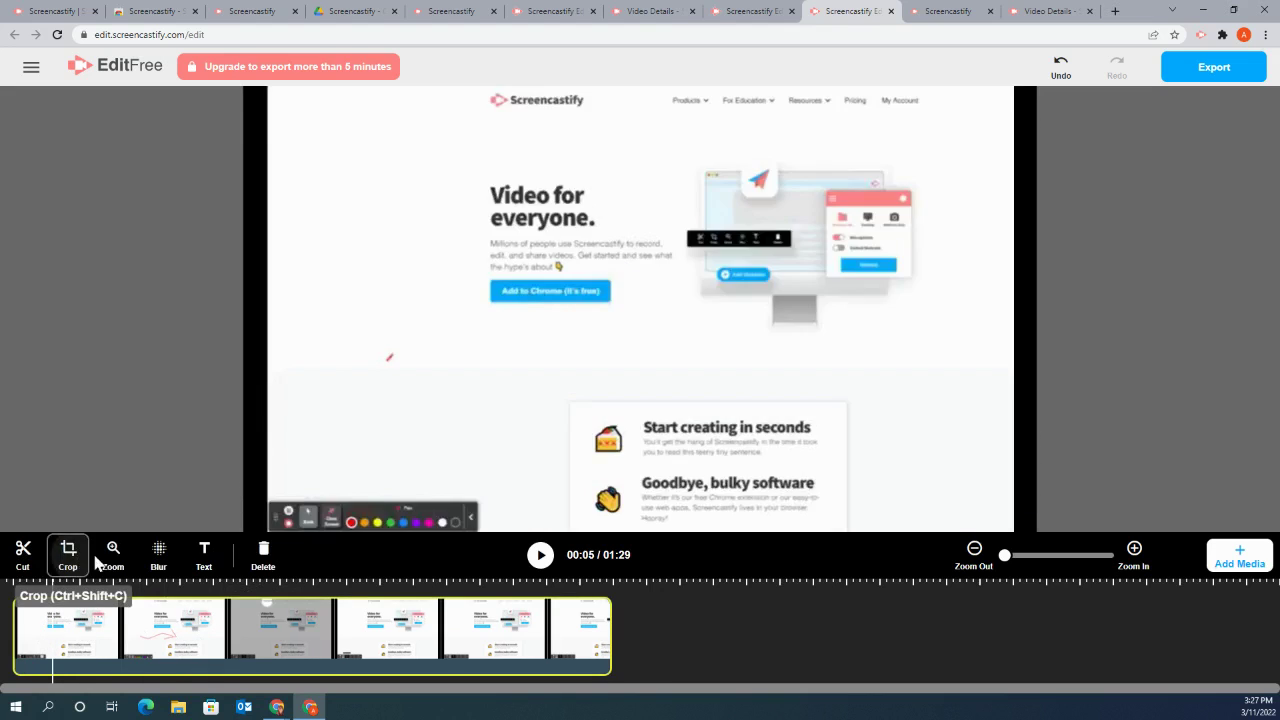
Review the remaining clip's crop area and play the edited video from 00:05 to 00:11.
{"action": "left_click", "coordinate": [68, 552]}
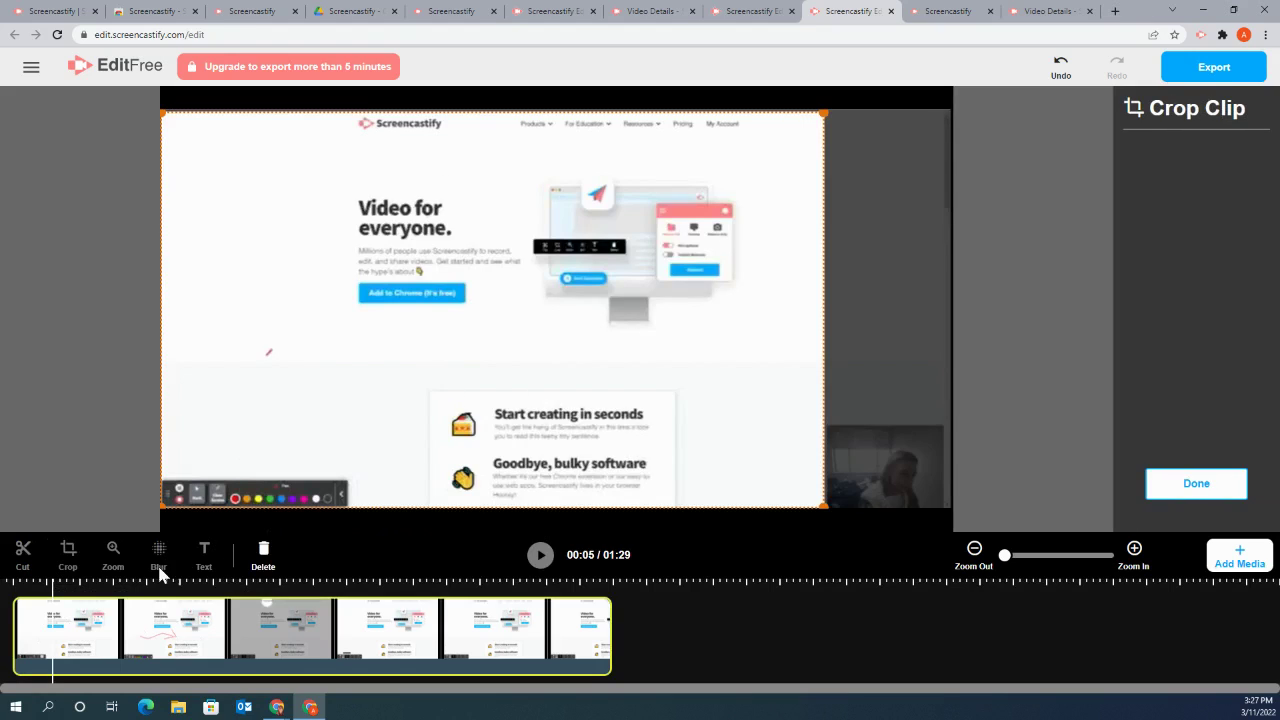
{"action": "left_click", "coordinate": [540, 555]}
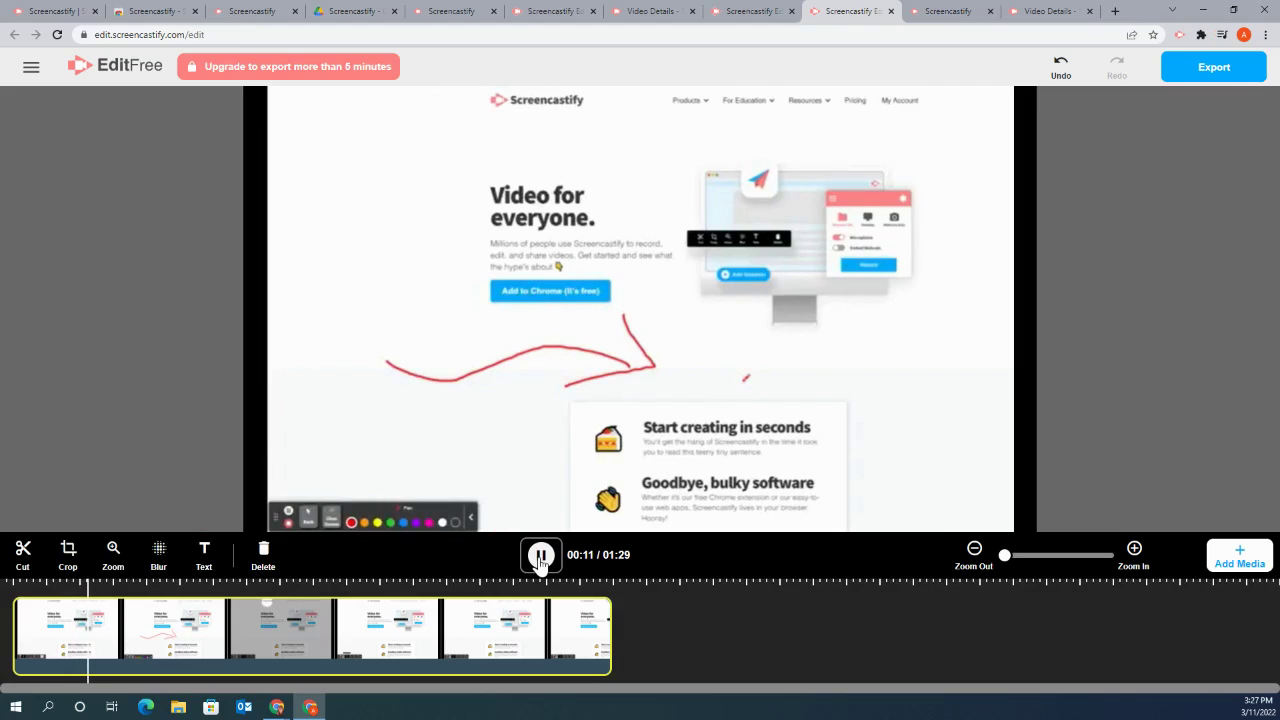
{"action": "left_click", "coordinate": [541, 558]}
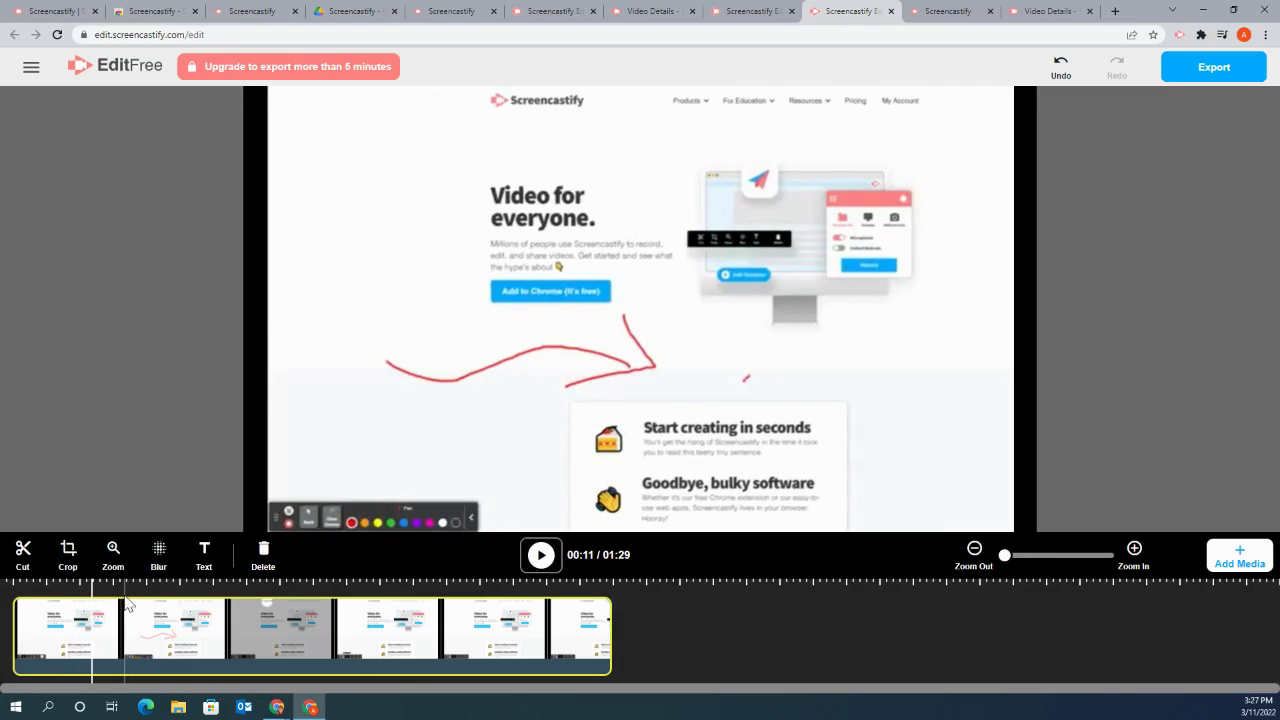
Add a zoom effect at 00:11, shrinking its frame to surround the "Video for everyone." heading, paragraph and blue button.
{"action": "mouse_move", "coordinate": [126, 614]}
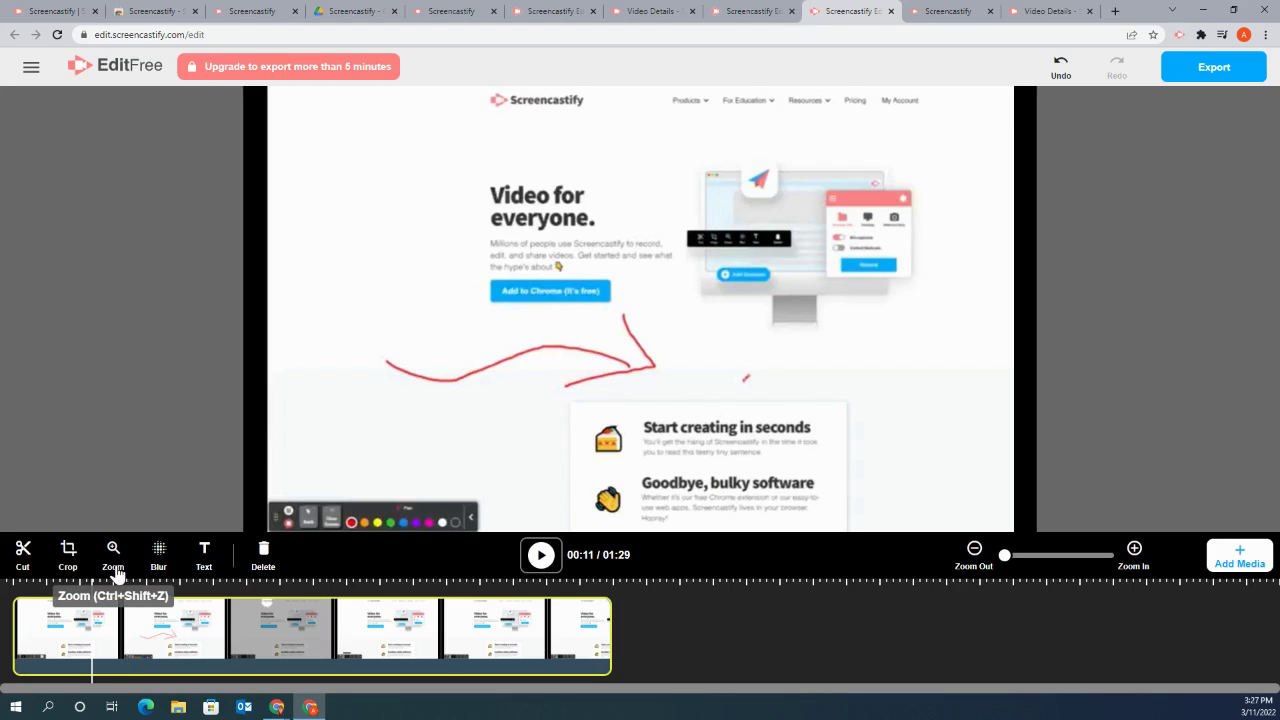
{"action": "left_click", "coordinate": [114, 566]}
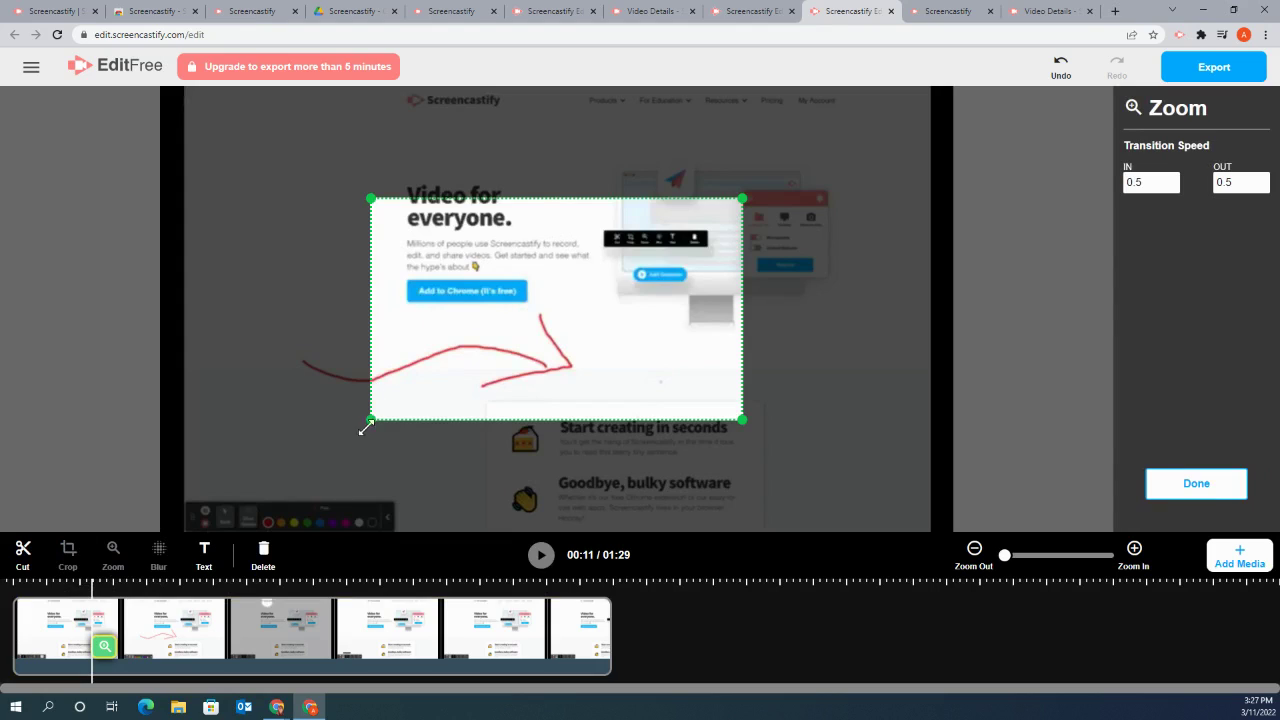
{"action": "left_click_drag", "start_coordinate": [368, 421], "coordinate": [486, 351]}
{"action": "left_click_drag", "start_coordinate": [634, 280], "coordinate": [448, 256]}
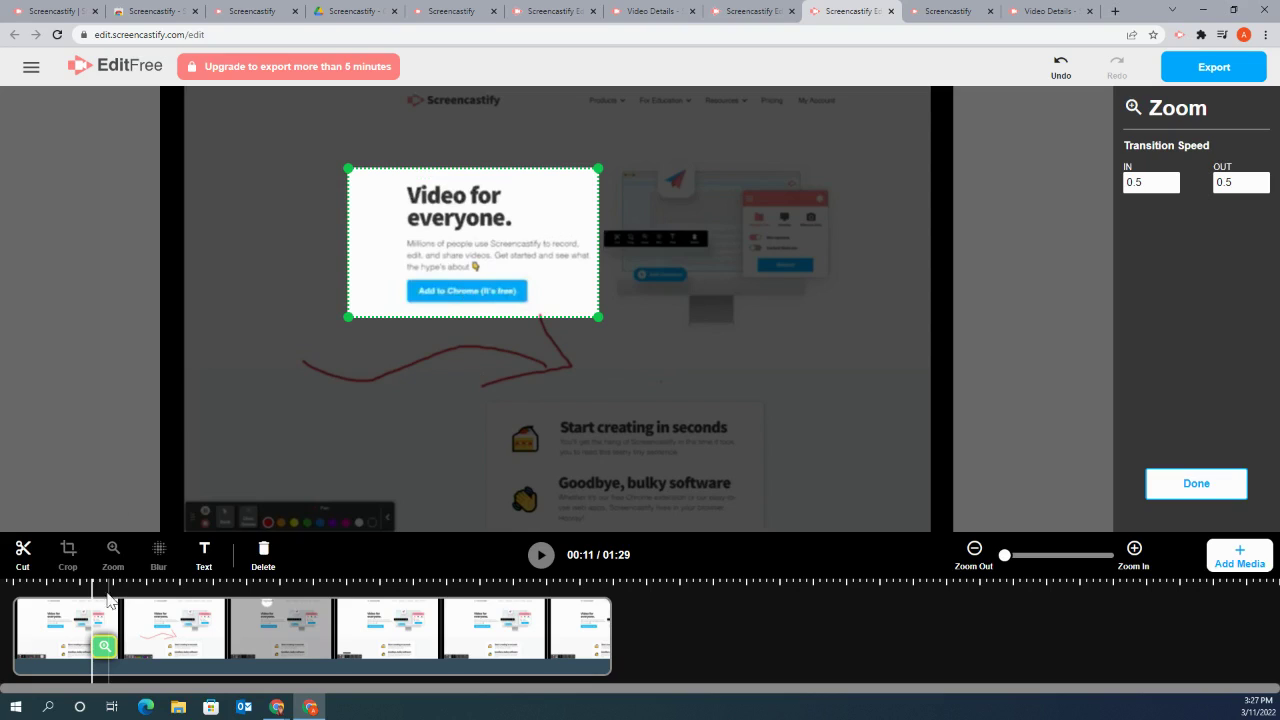
Extend the end of the zoom effect on the timeline to about 00:22.
{"action": "left_click", "coordinate": [105, 646]}
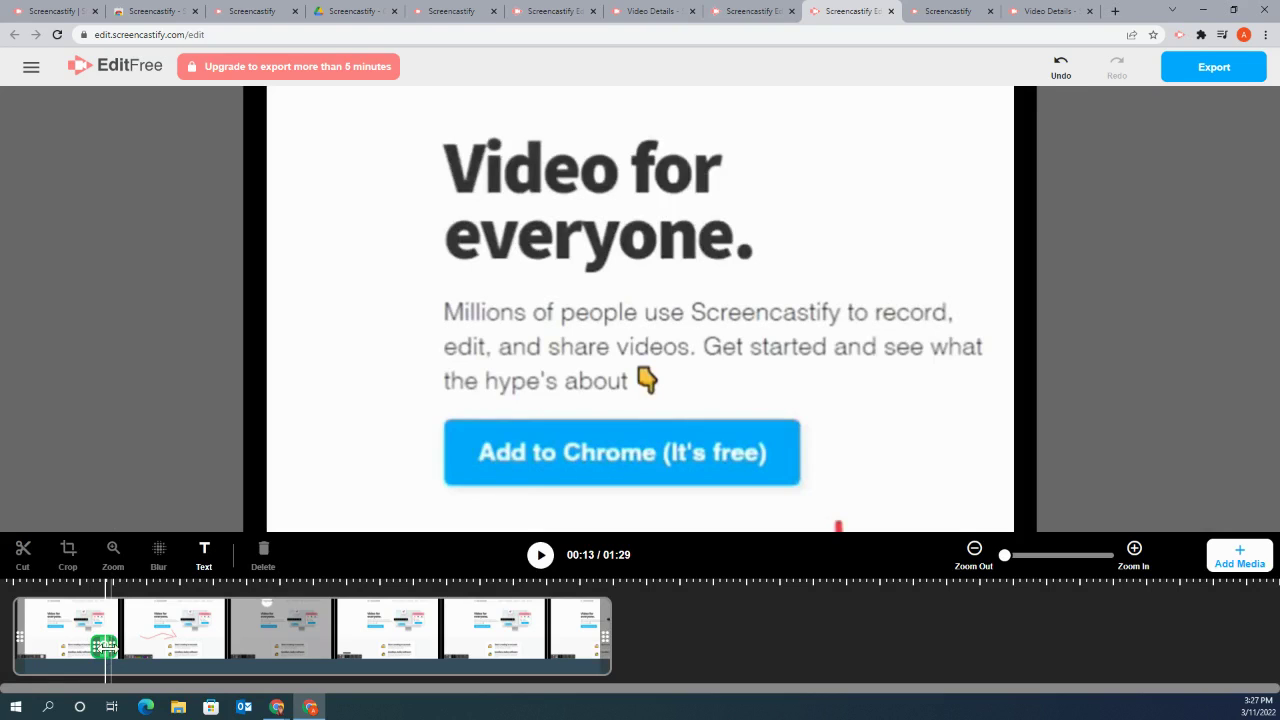
{"action": "left_click_drag", "start_coordinate": [108, 655], "coordinate": [160, 648]}
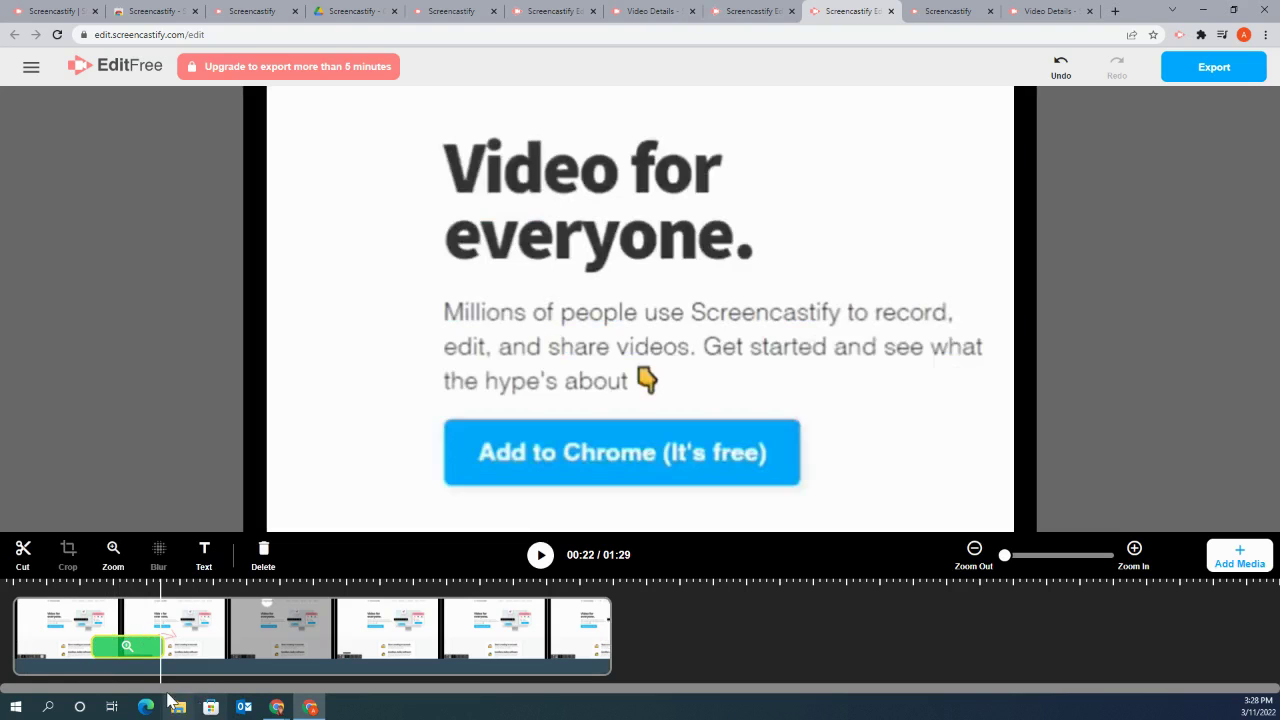
Play the video from just before the zoom effect into the zoomed section to check the transition.
{"action": "mouse_move", "coordinate": [98, 647]}
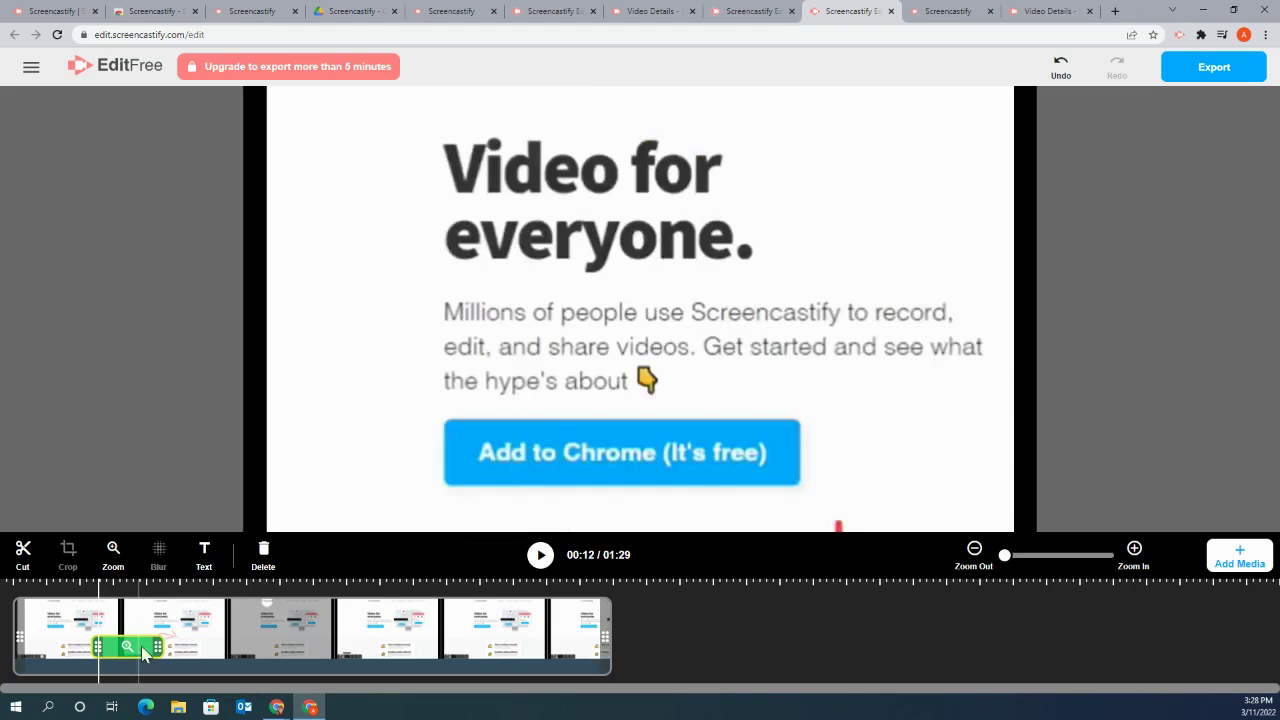
{"action": "left_click", "coordinate": [73, 588]}
{"action": "left_click", "coordinate": [540, 555]}
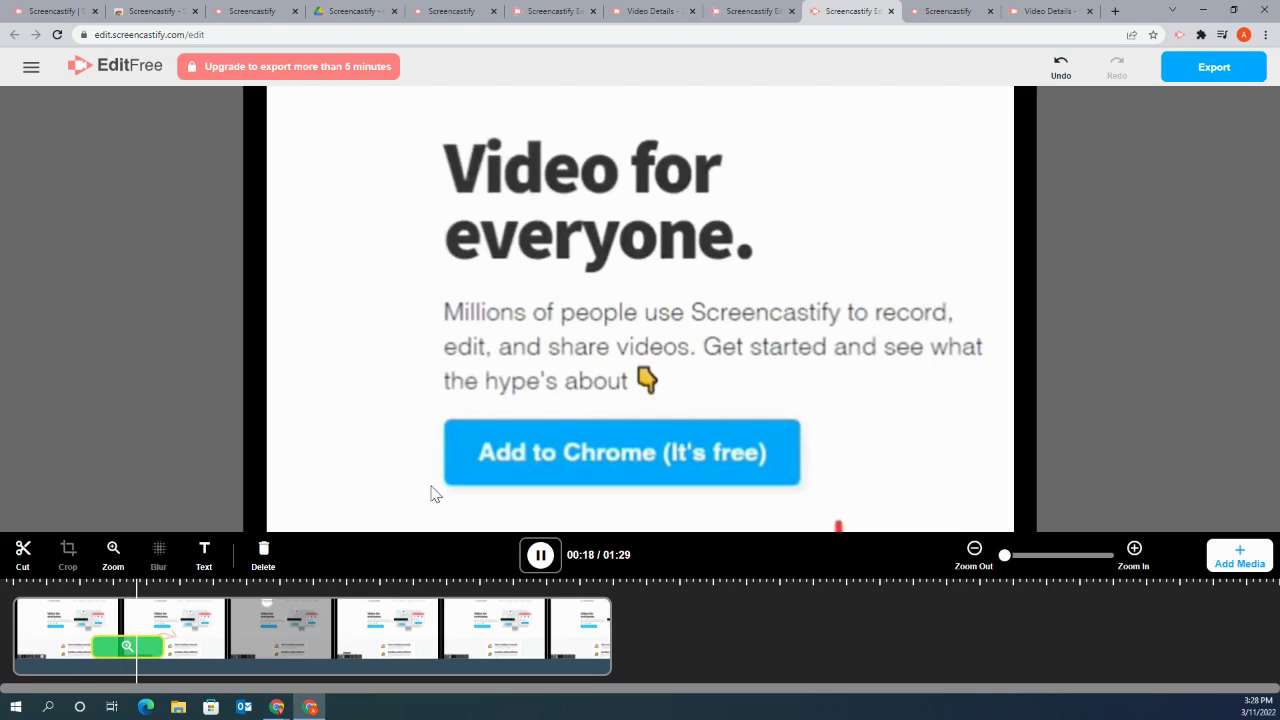
{"action": "left_click", "coordinate": [540, 554]}
Shorten the zoom effect on the timeline so that it ends shortly after 00:18.
{"action": "left_click", "coordinate": [125, 648]}
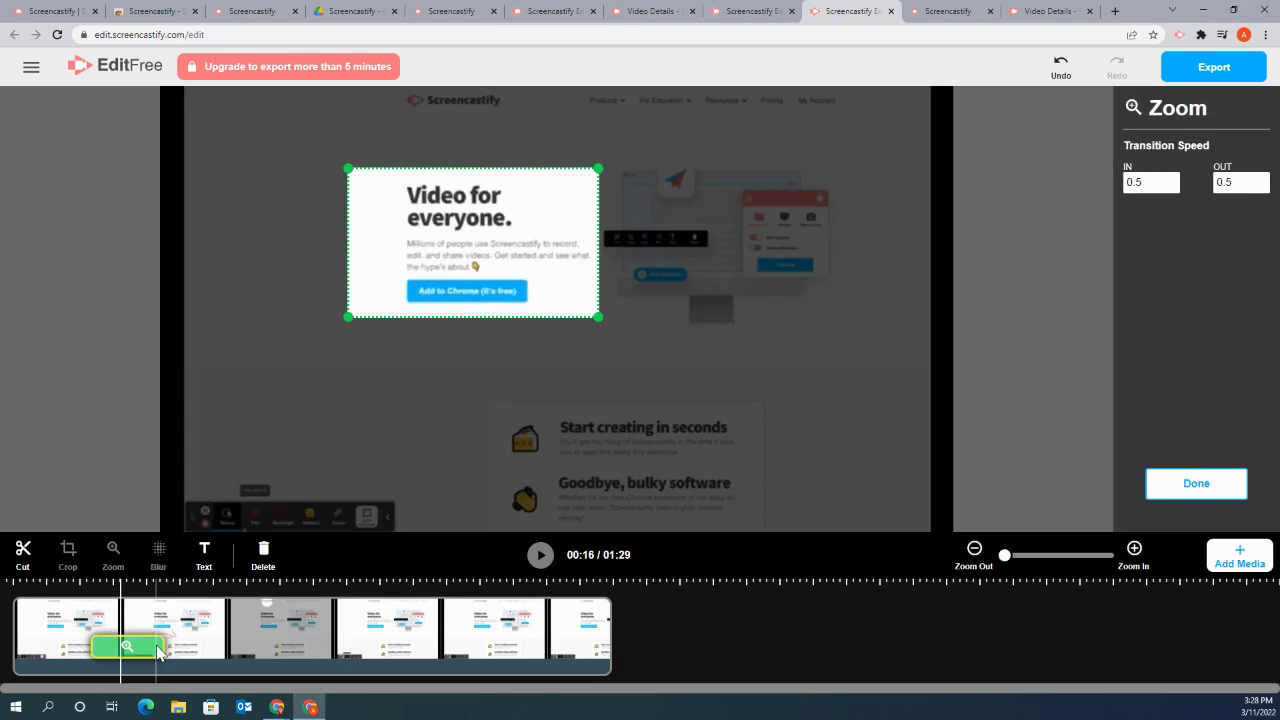
{"action": "left_click_drag", "start_coordinate": [158, 647], "coordinate": [136, 648]}
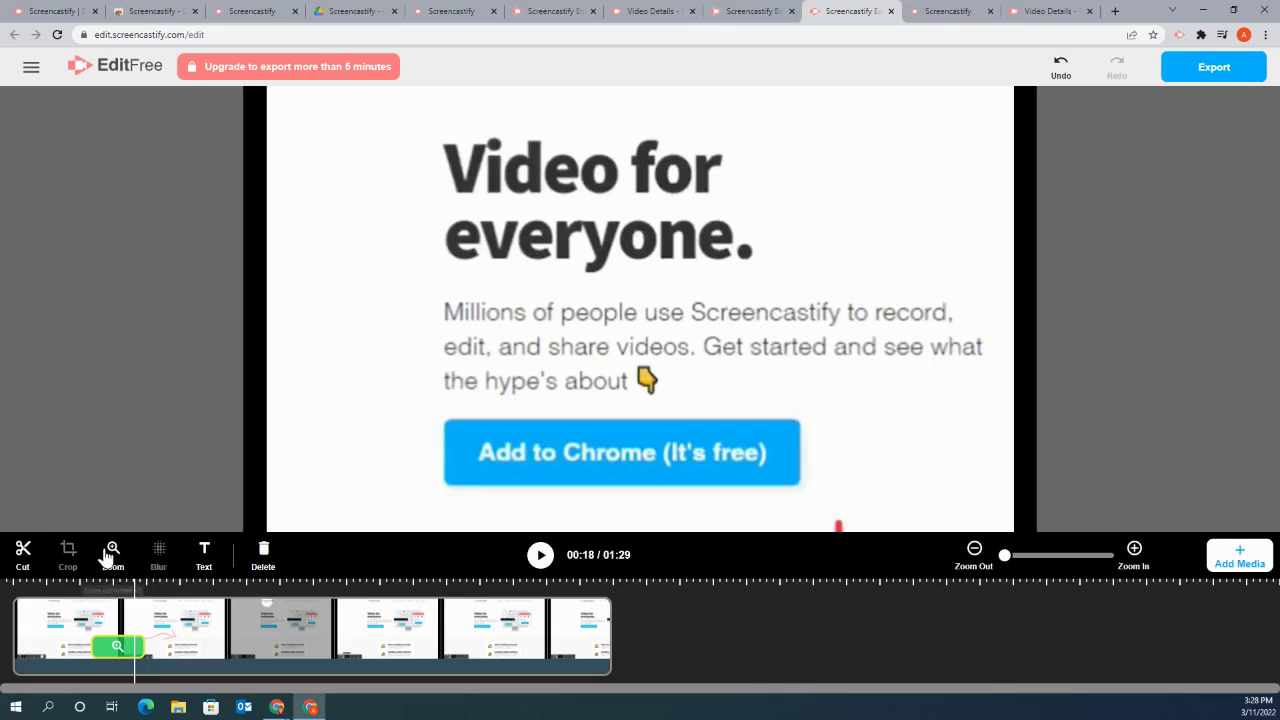
{"action": "left_click", "coordinate": [168, 630]}
Add a blur to the clip at 00:40 and fit its region over the webcam picture.
{"action": "left_click", "coordinate": [283, 612]}
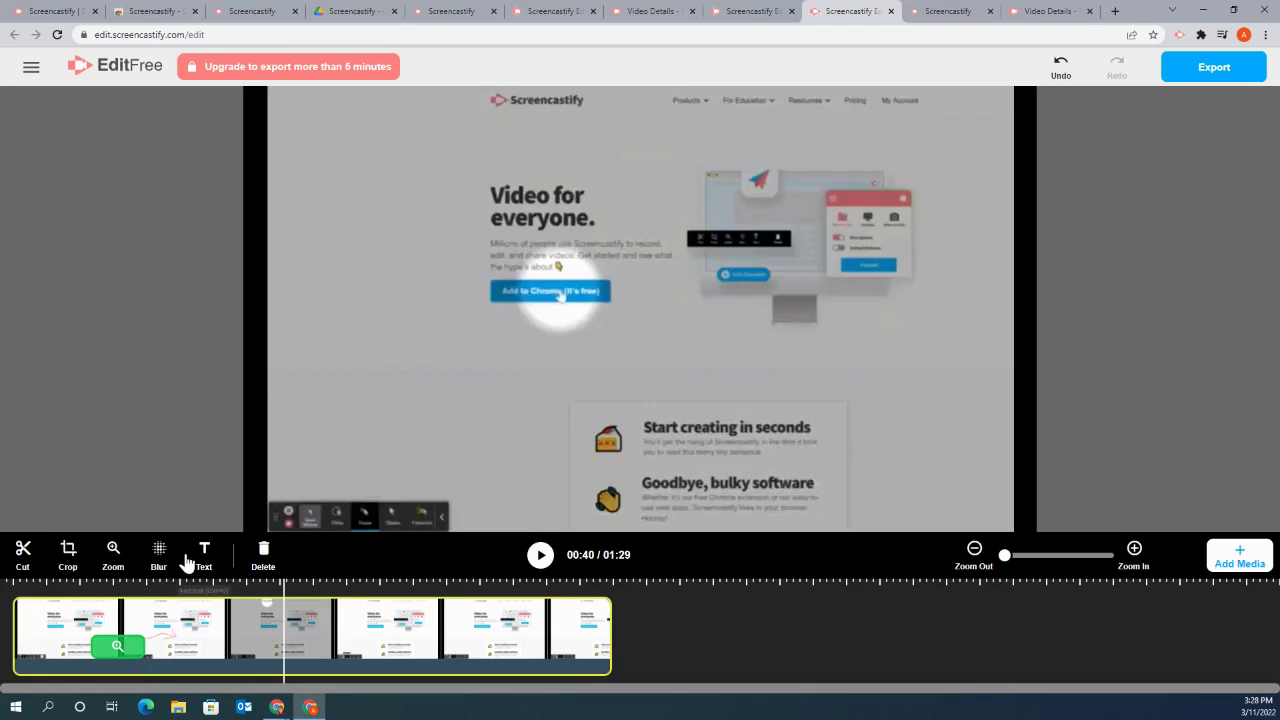
{"action": "left_click", "coordinate": [158, 555]}
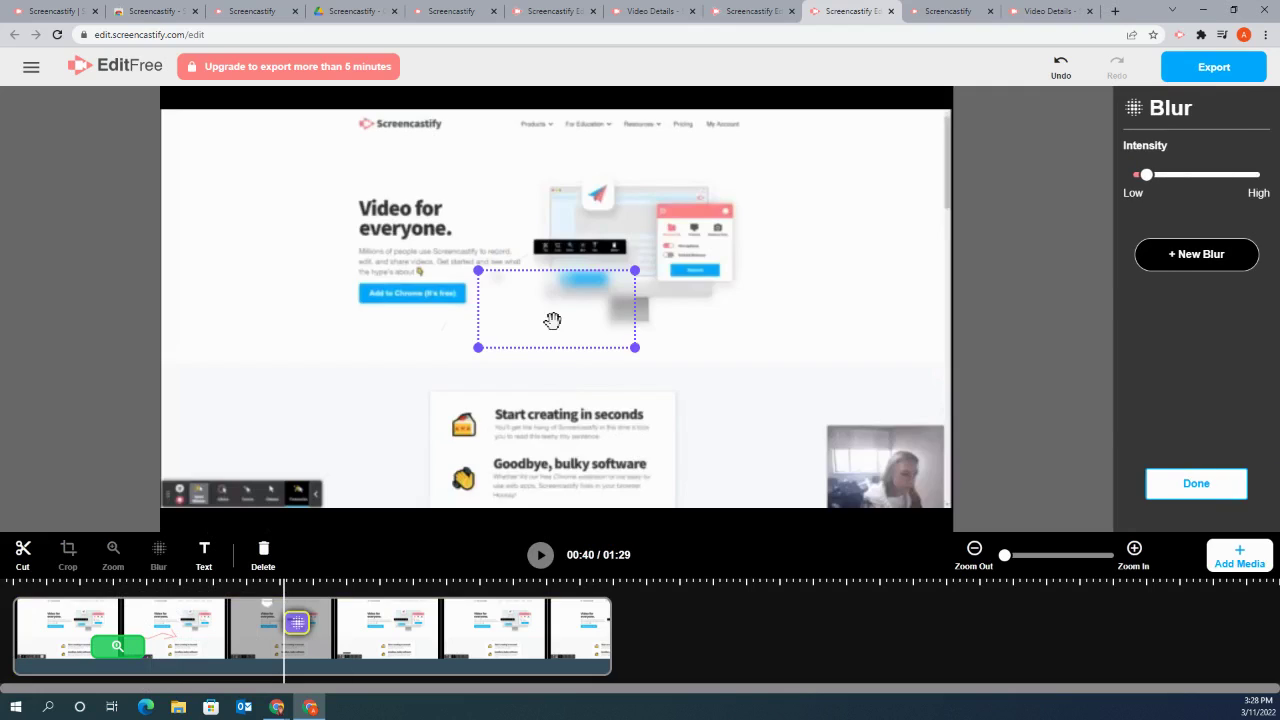
{"action": "left_click_drag", "start_coordinate": [551, 314], "coordinate": [858, 470]}
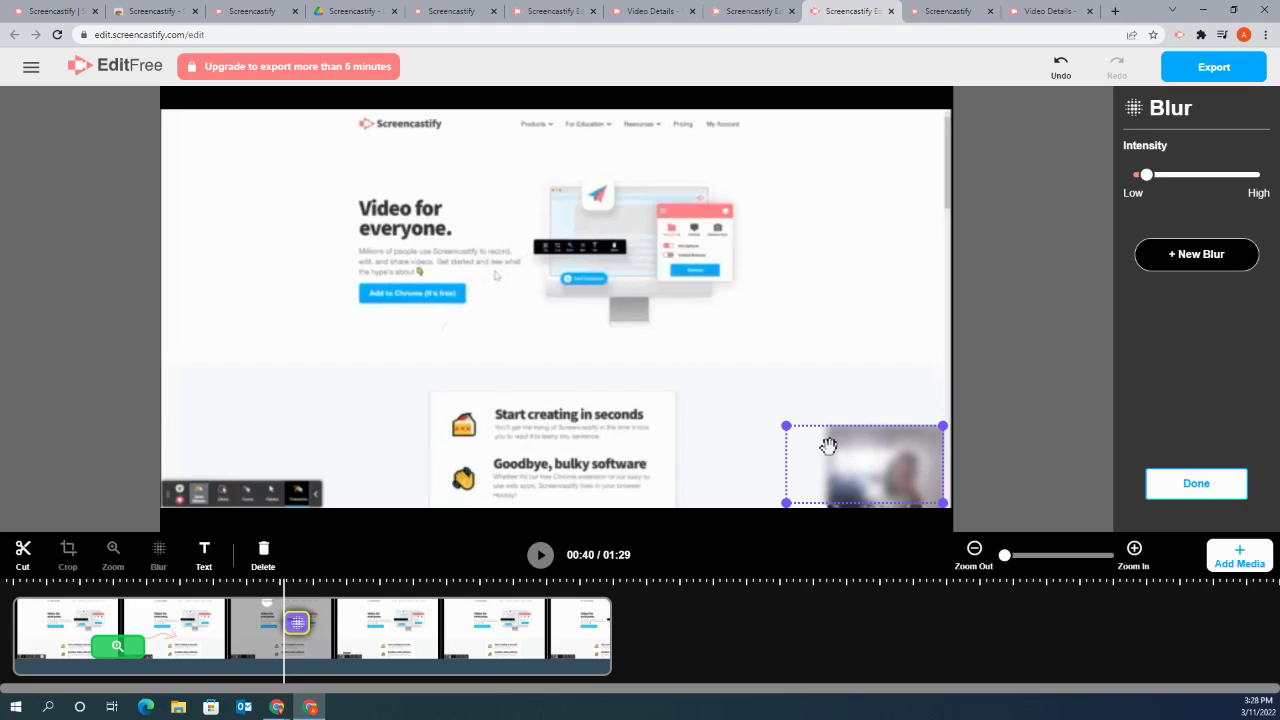
{"action": "mouse_move", "coordinate": [843, 460]}
{"action": "left_mouse_down"}
{"action": "mouse_move", "coordinate": [463, 394]}
{"action": "mouse_move", "coordinate": [861, 468]}
{"action": "left_mouse_up"}
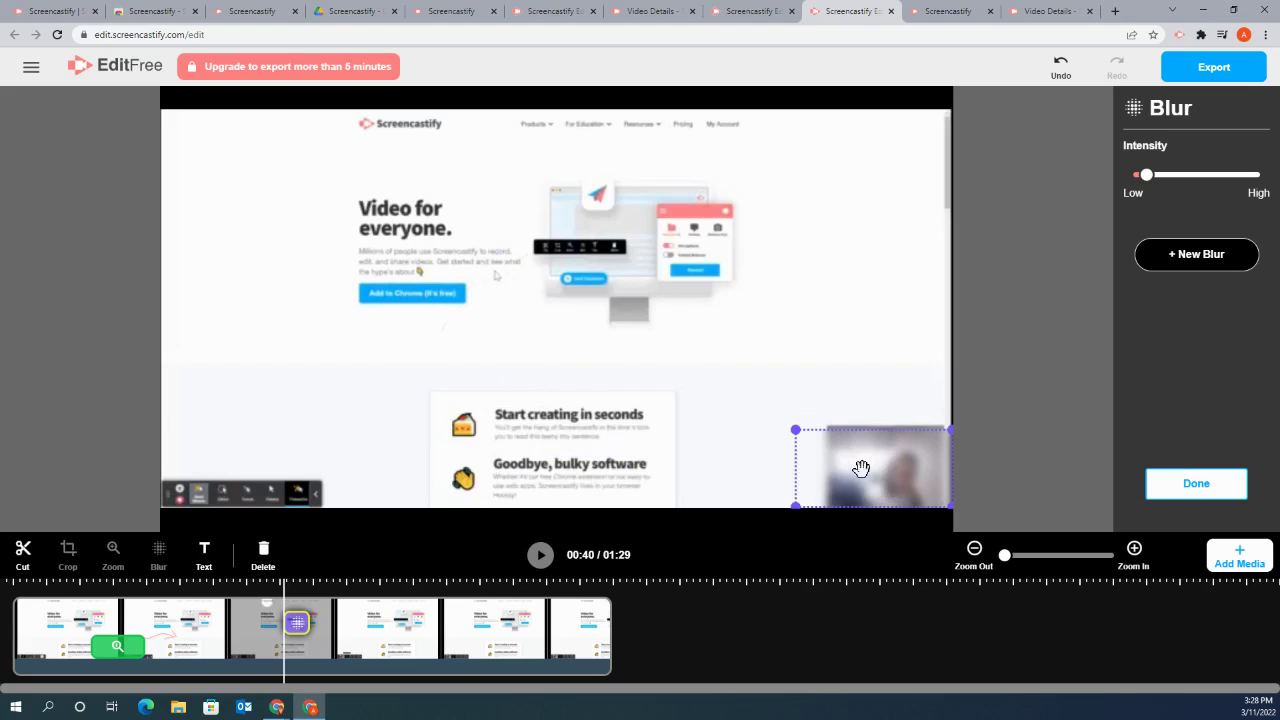
{"action": "left_click_drag", "start_coordinate": [792, 428], "coordinate": [828, 426]}
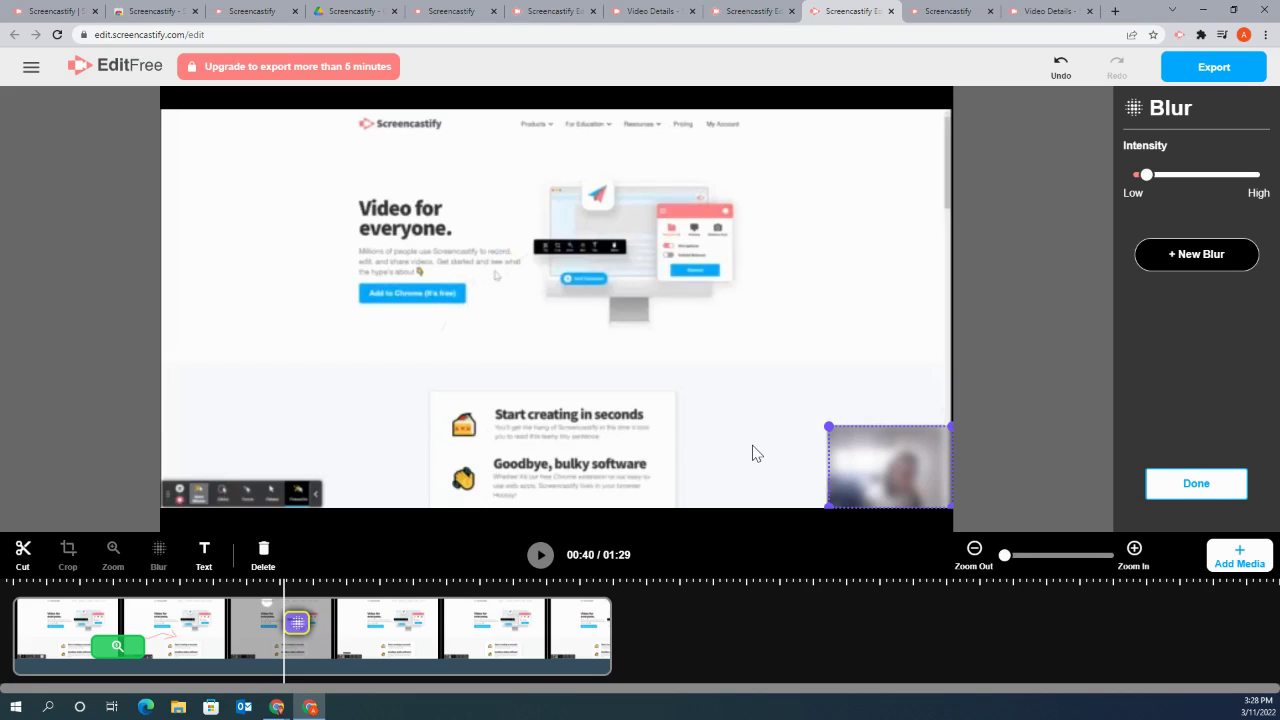
Add a second, smaller blur region over the pink-headed recorder panel in the page illustration and raise its intensity slightly.
{"action": "left_click", "coordinate": [1142, 265]}
{"action": "left_click_drag", "start_coordinate": [635, 271], "coordinate": [695, 255]}
{"action": "mouse_move", "coordinate": [1146, 176]}
{"action": "left_mouse_down"}
{"action": "mouse_move", "coordinate": [1229, 186]}
{"action": "mouse_move", "coordinate": [1169, 178]}
{"action": "left_mouse_up"}
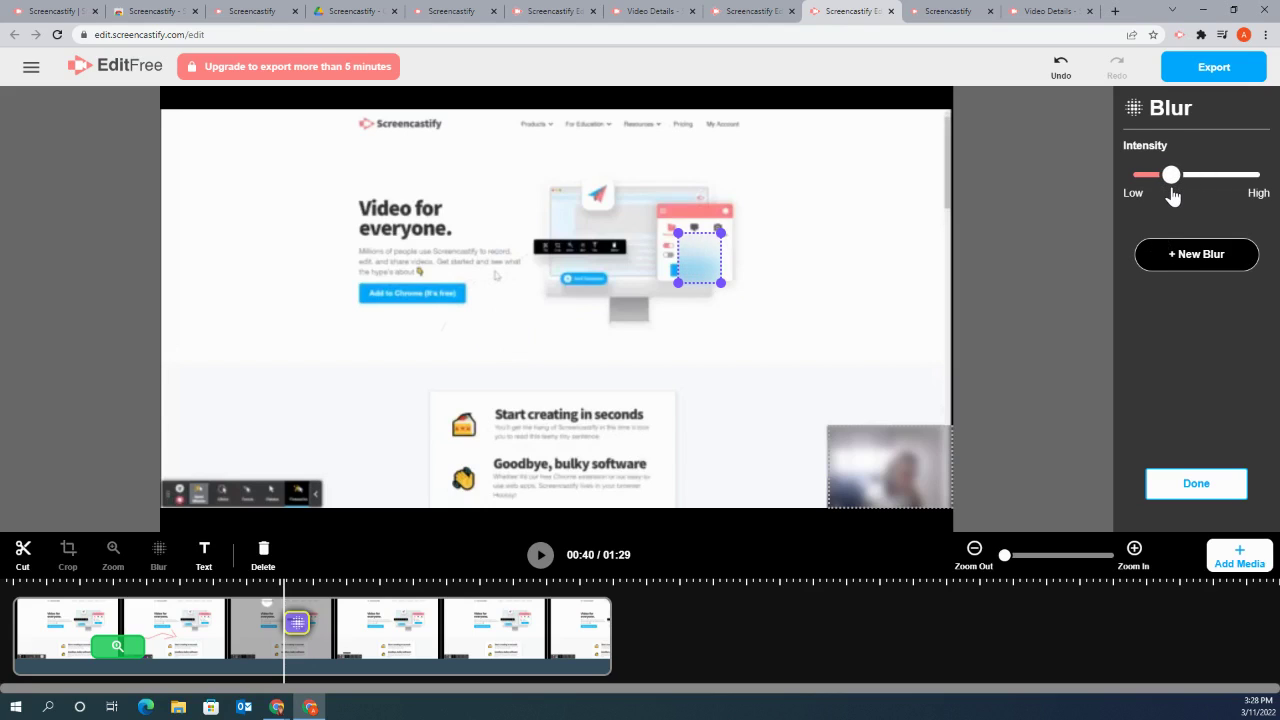
Extend the end of the blur effect to about 00:48 and recheck its two blurred regions.
{"action": "left_click", "coordinate": [297, 630]}
{"action": "left_click_drag", "start_coordinate": [312, 623], "coordinate": [338, 624]}
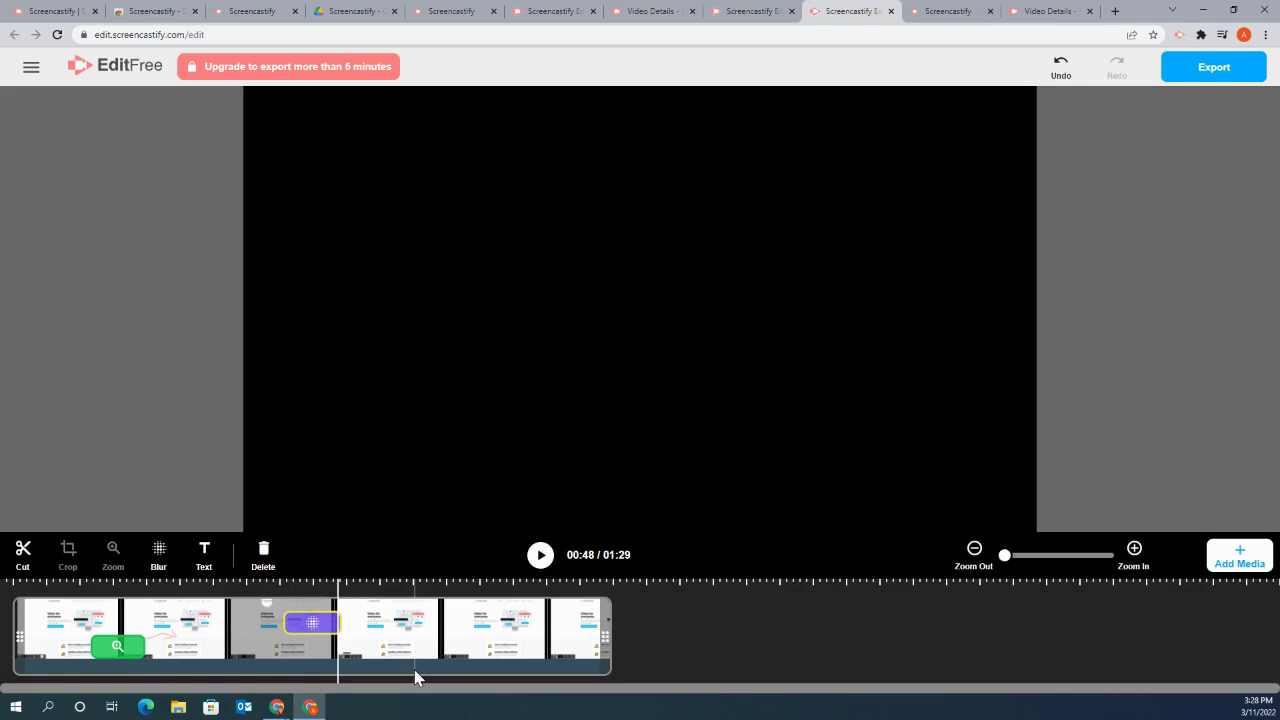
{"action": "double_click", "coordinate": [302, 623]}
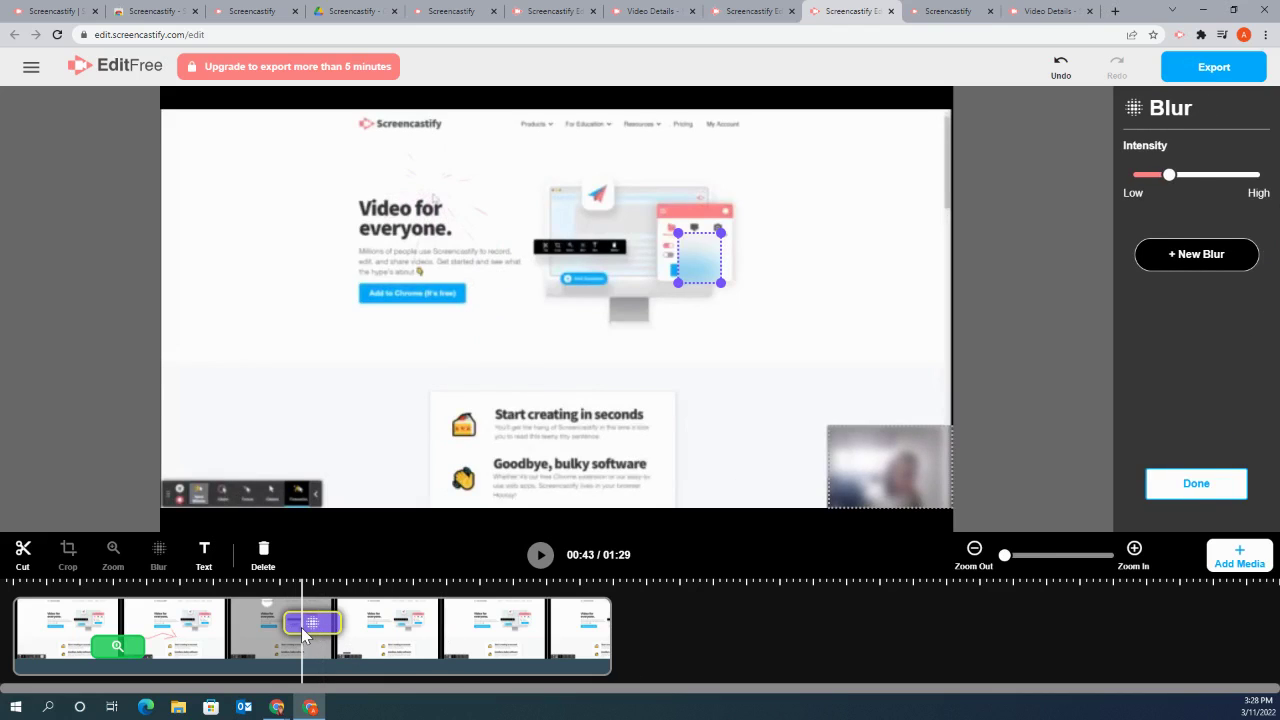
{"action": "left_click", "coordinate": [318, 668]}
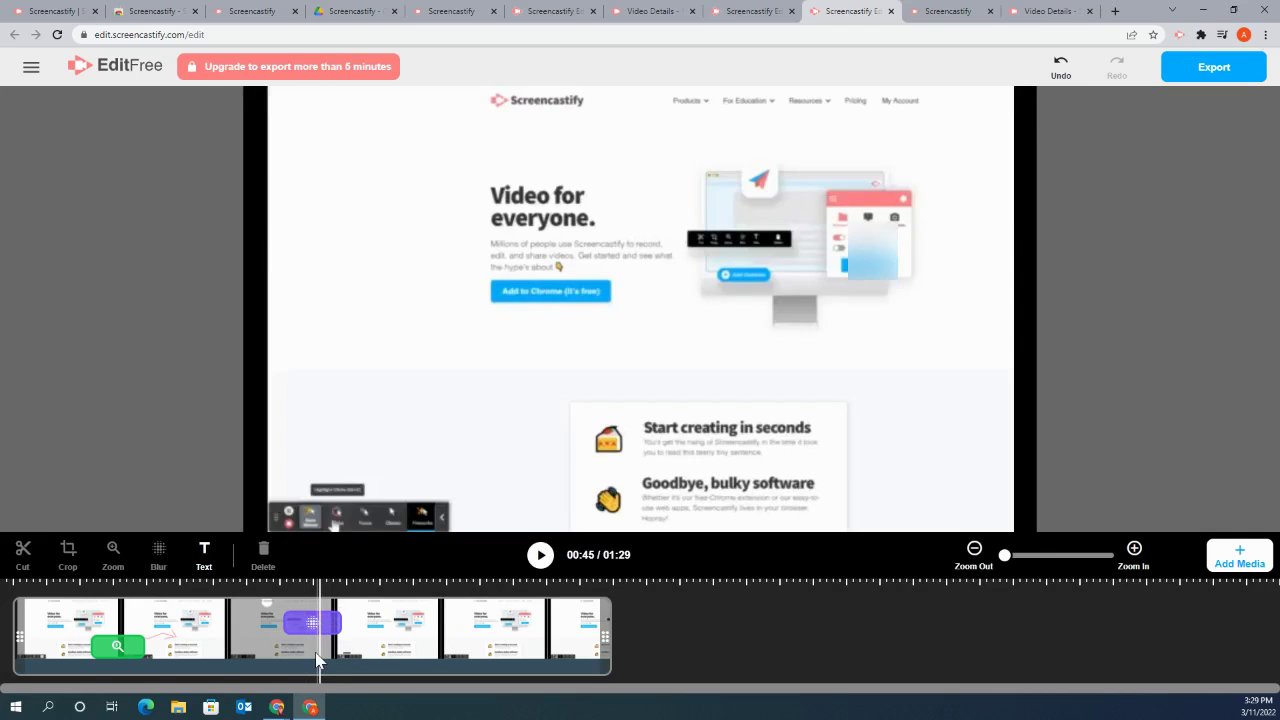
Play the blurred section through its end and check the footage around 01:03.
{"action": "left_click", "coordinate": [295, 605]}
{"action": "left_click", "coordinate": [540, 556]}
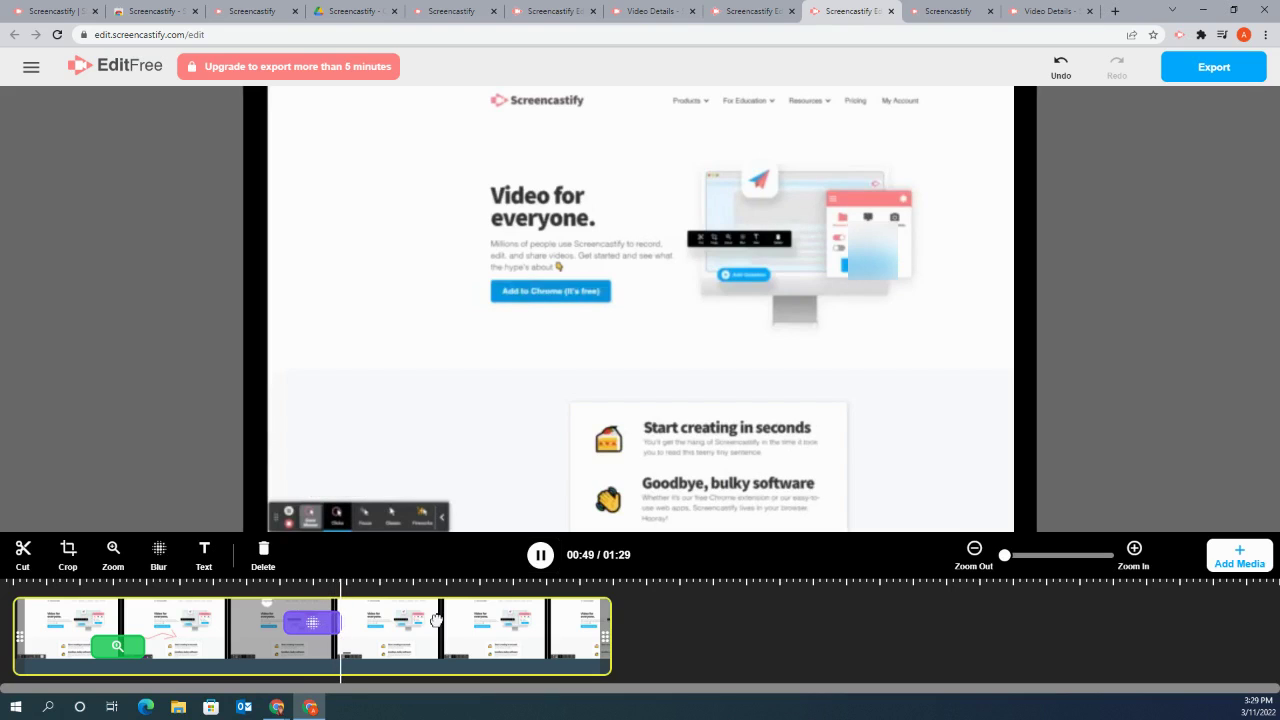
{"action": "left_click", "coordinate": [435, 629]}
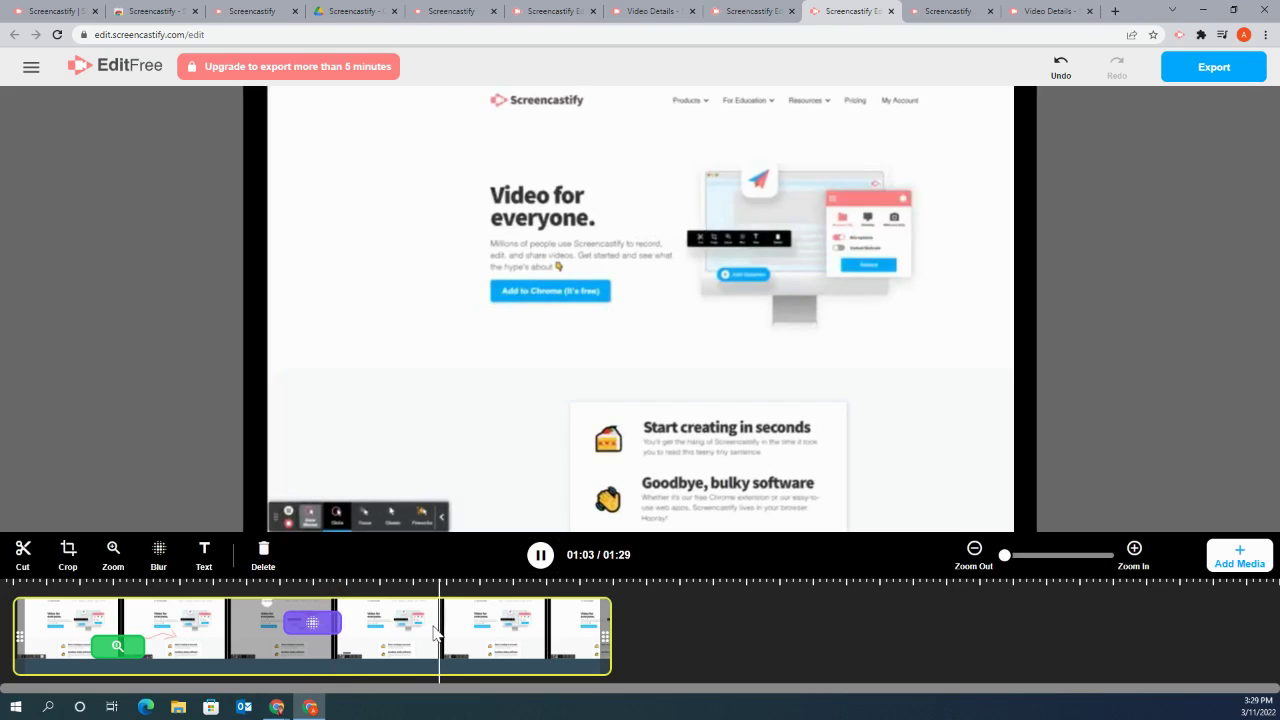
{"action": "left_click", "coordinate": [540, 555]}
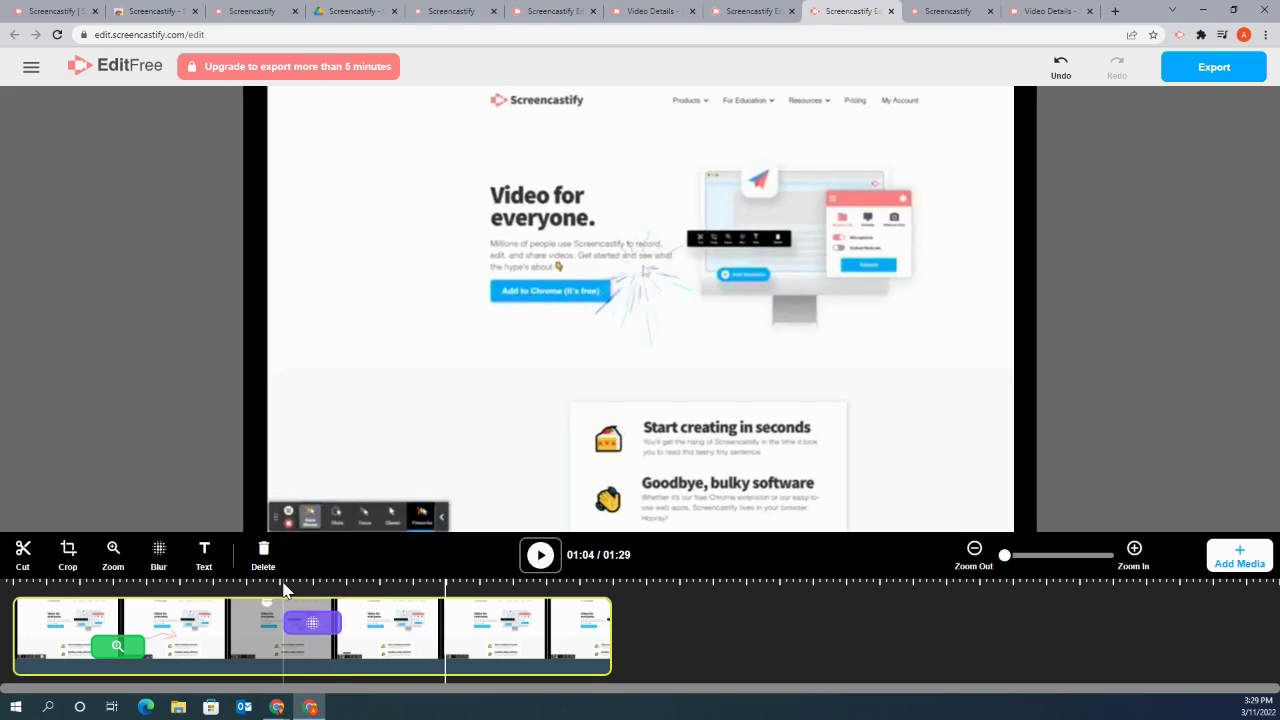
Widen the clip's crop area to take in the webcam picture, and remove the crop altogether.
{"action": "left_click", "coordinate": [67, 572]}
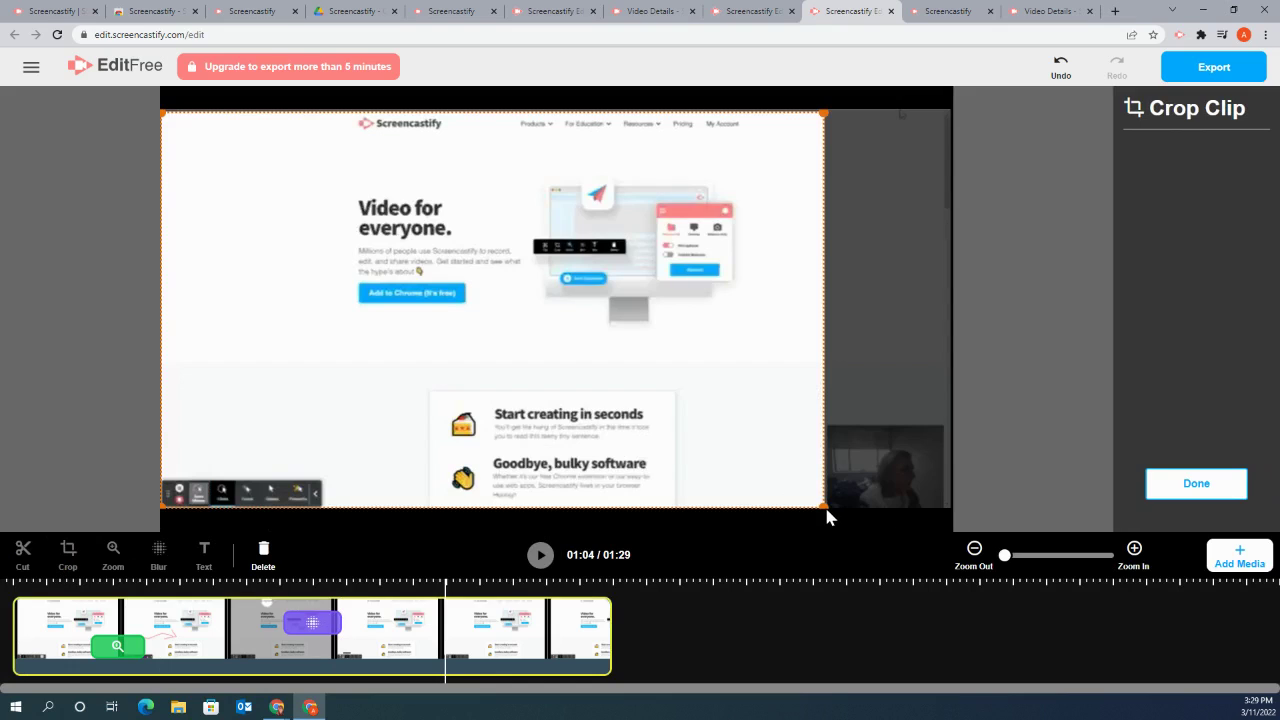
{"action": "left_click_drag", "start_coordinate": [822, 502], "coordinate": [955, 520]}
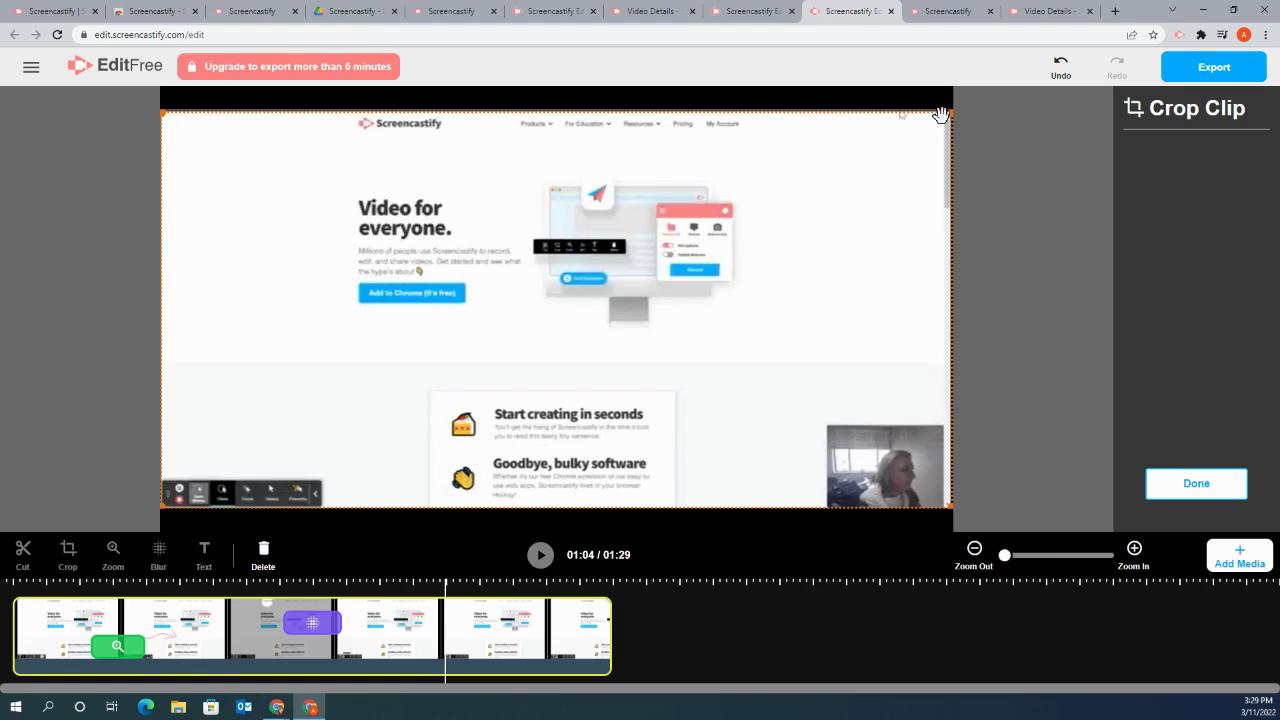
{"action": "left_click_drag", "start_coordinate": [940, 114], "coordinate": [966, 111]}
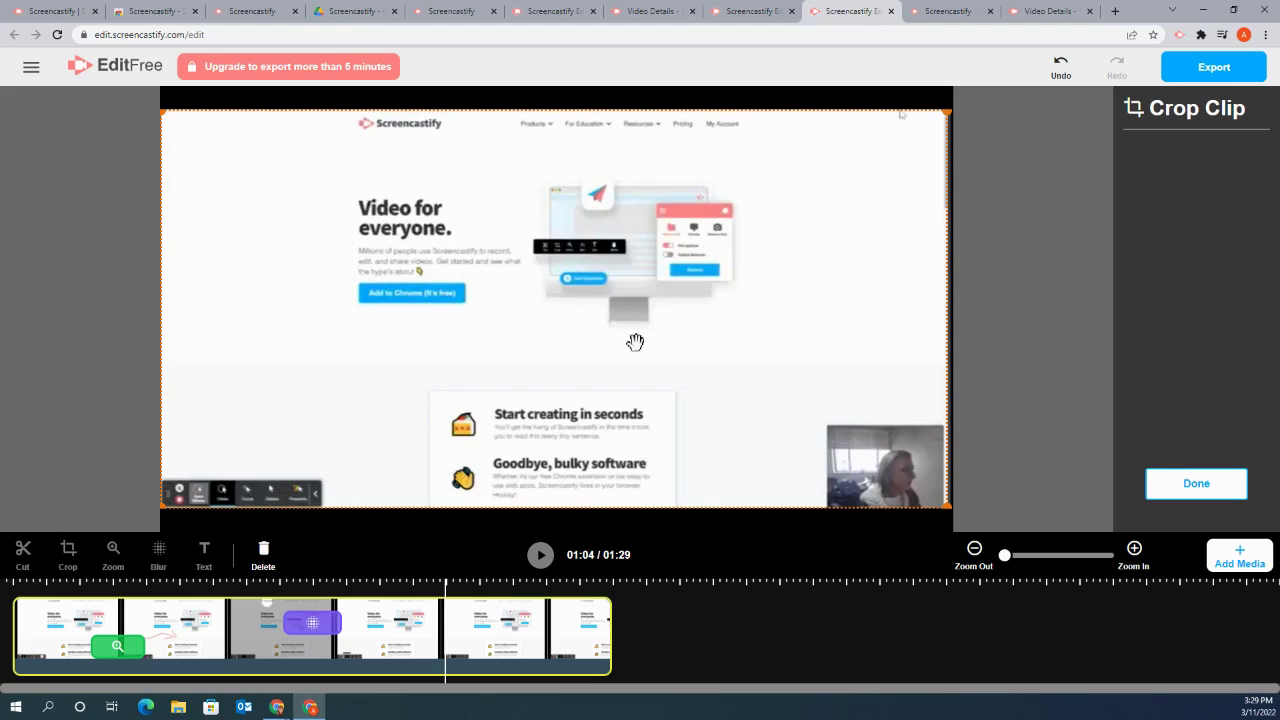
{"action": "left_click", "coordinate": [264, 560]}
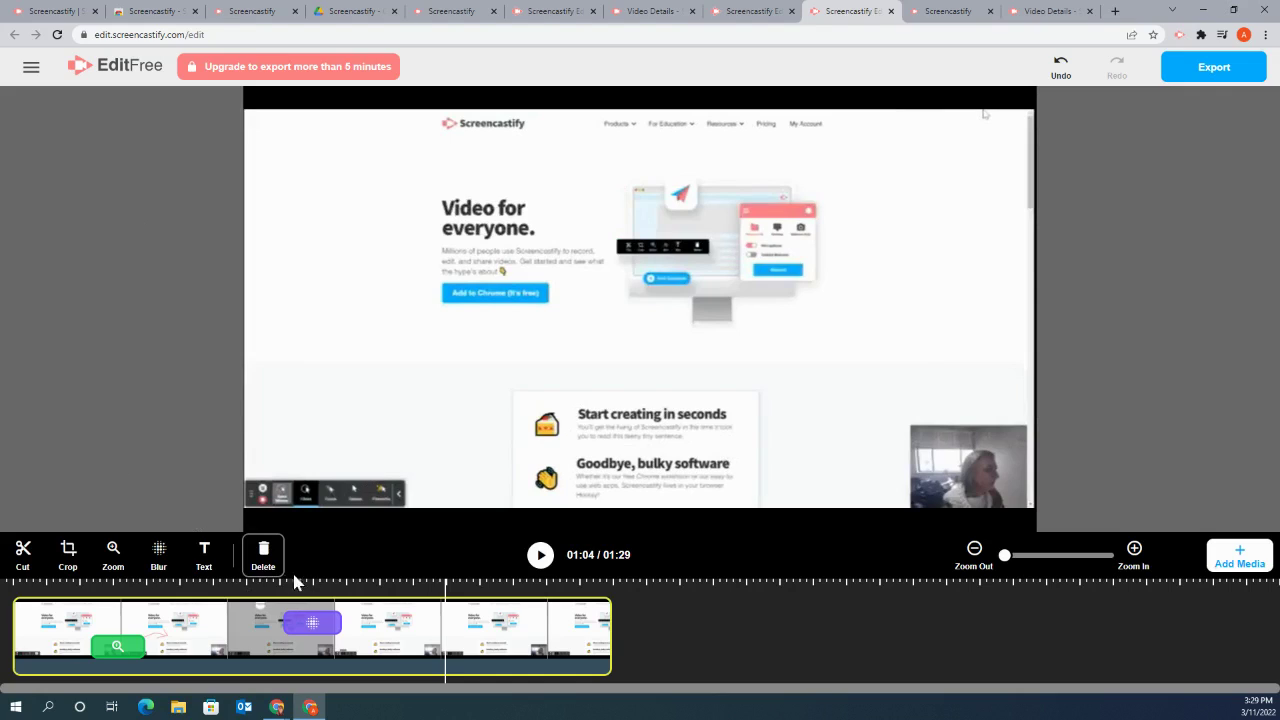
Add a text box at 01:04 reading "Awesome that's a textbox" and widen it to fit the text on one line.
{"action": "left_click", "coordinate": [204, 555]}
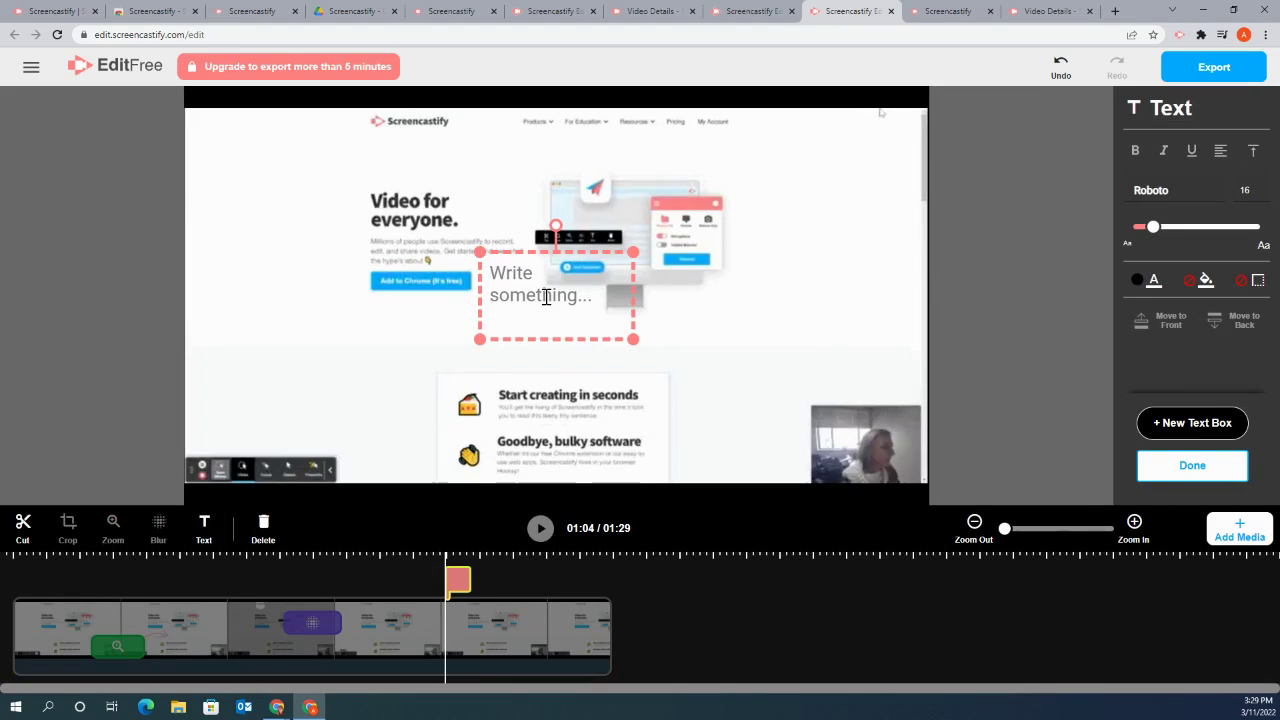
{"action": "type", "text": "Awes"}
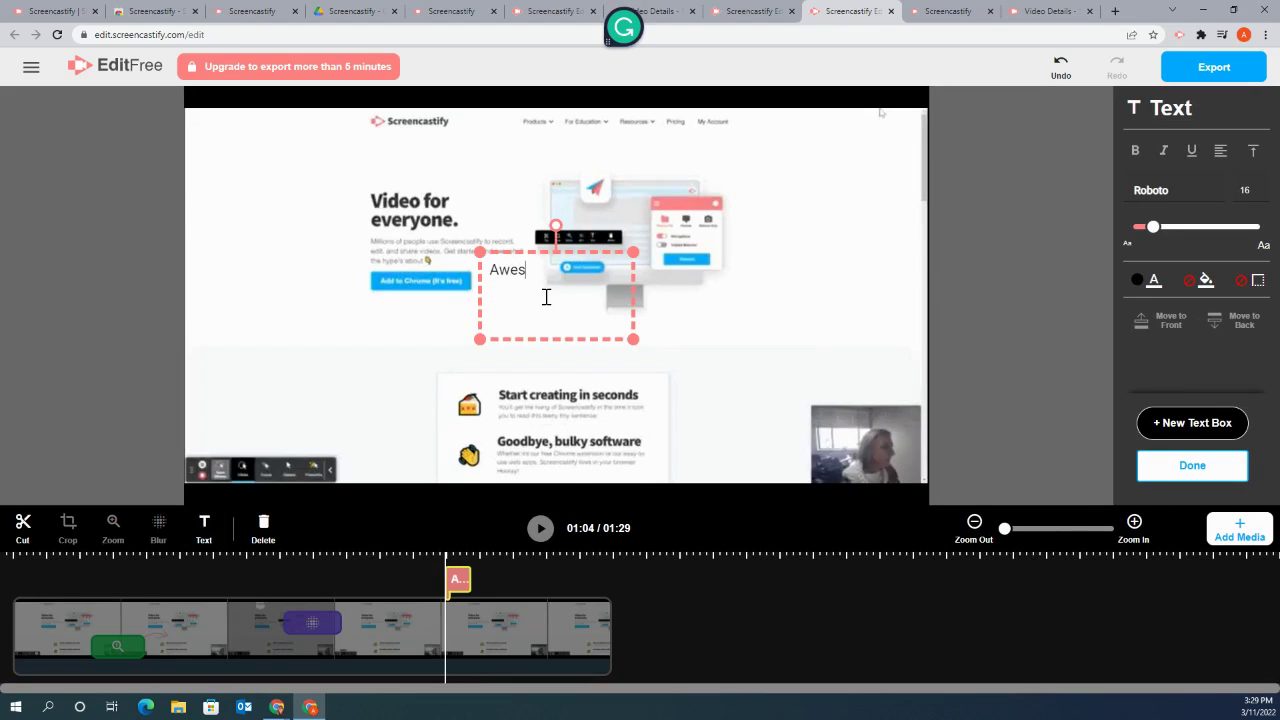
{"action": "type", "text": "ome that's a textbox"}
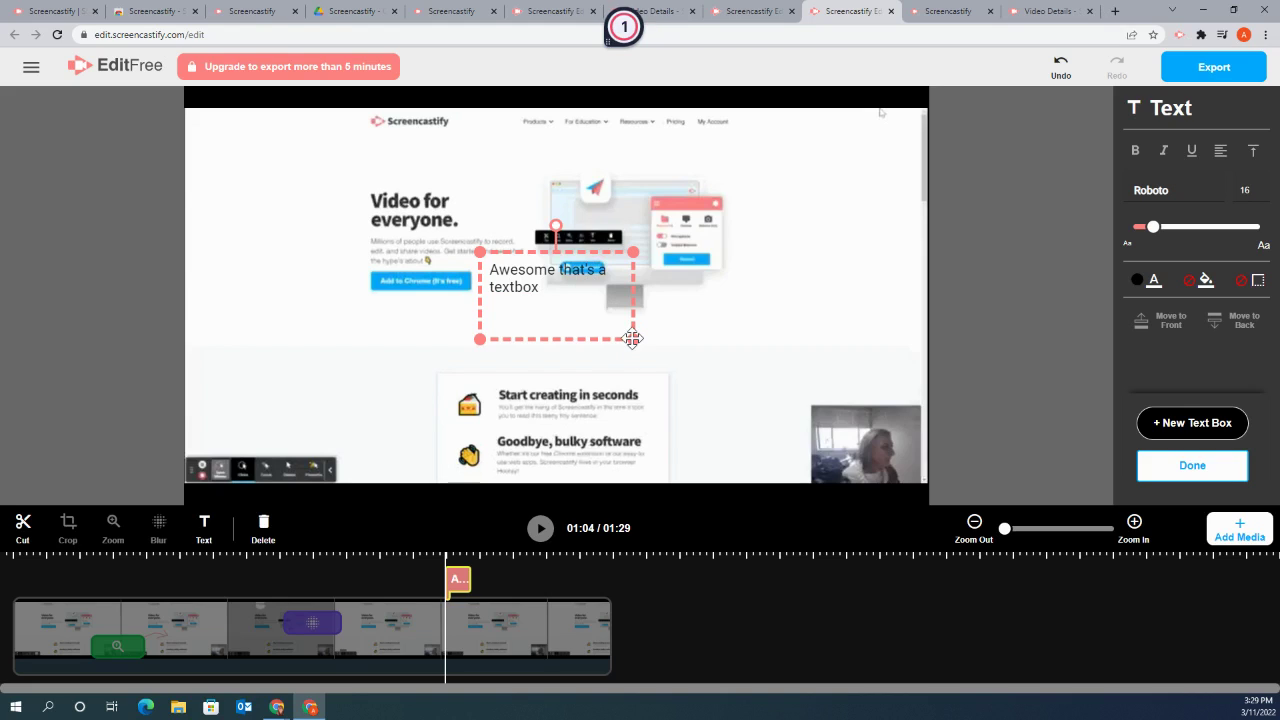
{"action": "left_click_drag", "start_coordinate": [633, 339], "coordinate": [754, 352]}
Format the text box with bold yellow text, a black fill and a red border.
{"action": "left_click_drag", "start_coordinate": [700, 275], "coordinate": [450, 280]}
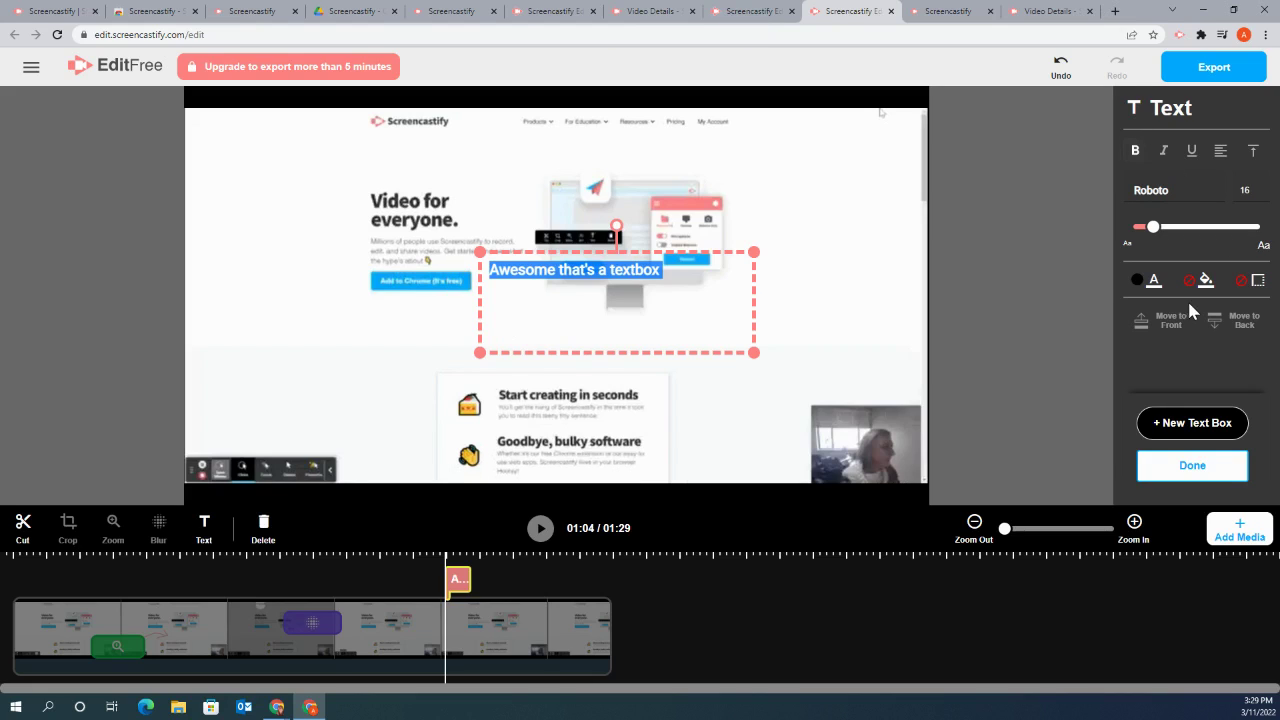
{"action": "left_click", "coordinate": [1145, 286]}
{"action": "left_click", "coordinate": [1173, 326]}
{"action": "left_click", "coordinate": [1202, 280]}
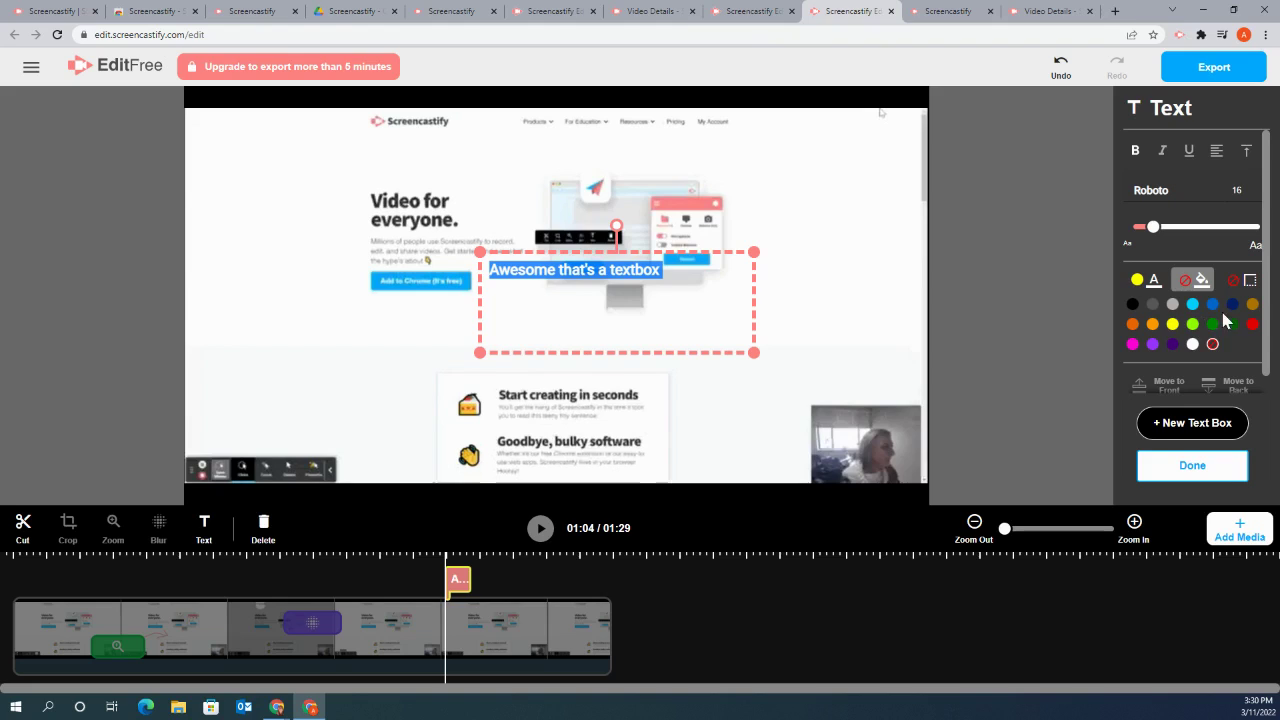
{"action": "left_click", "coordinate": [1132, 304]}
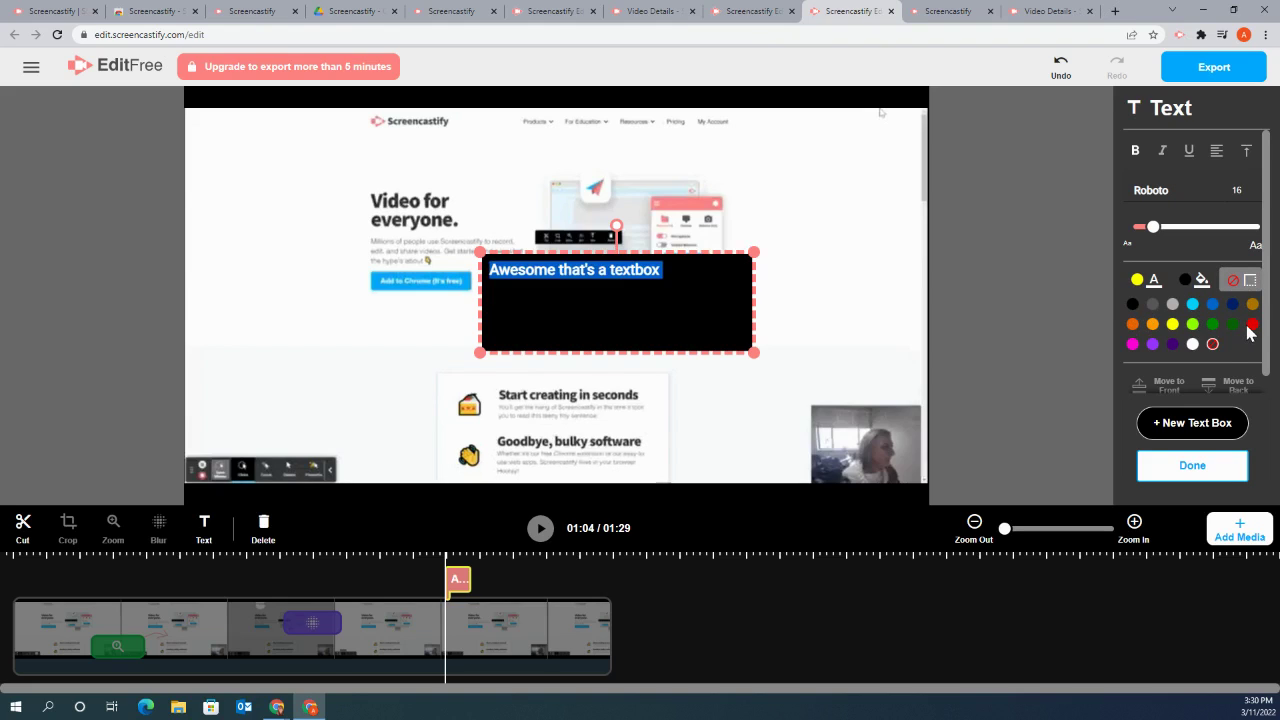
{"action": "left_click", "coordinate": [1253, 325]}
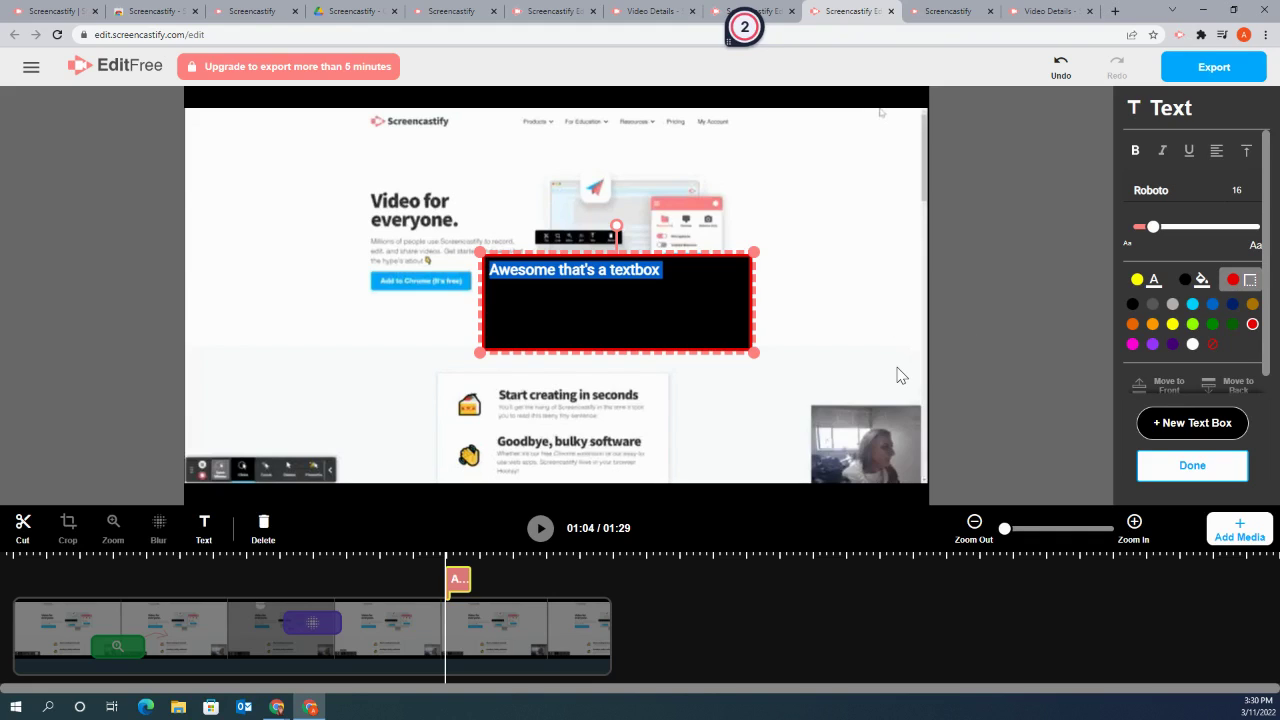
Center the text horizontally and reduce the box's height to fit the single line.
{"action": "left_click", "coordinate": [1218, 152]}
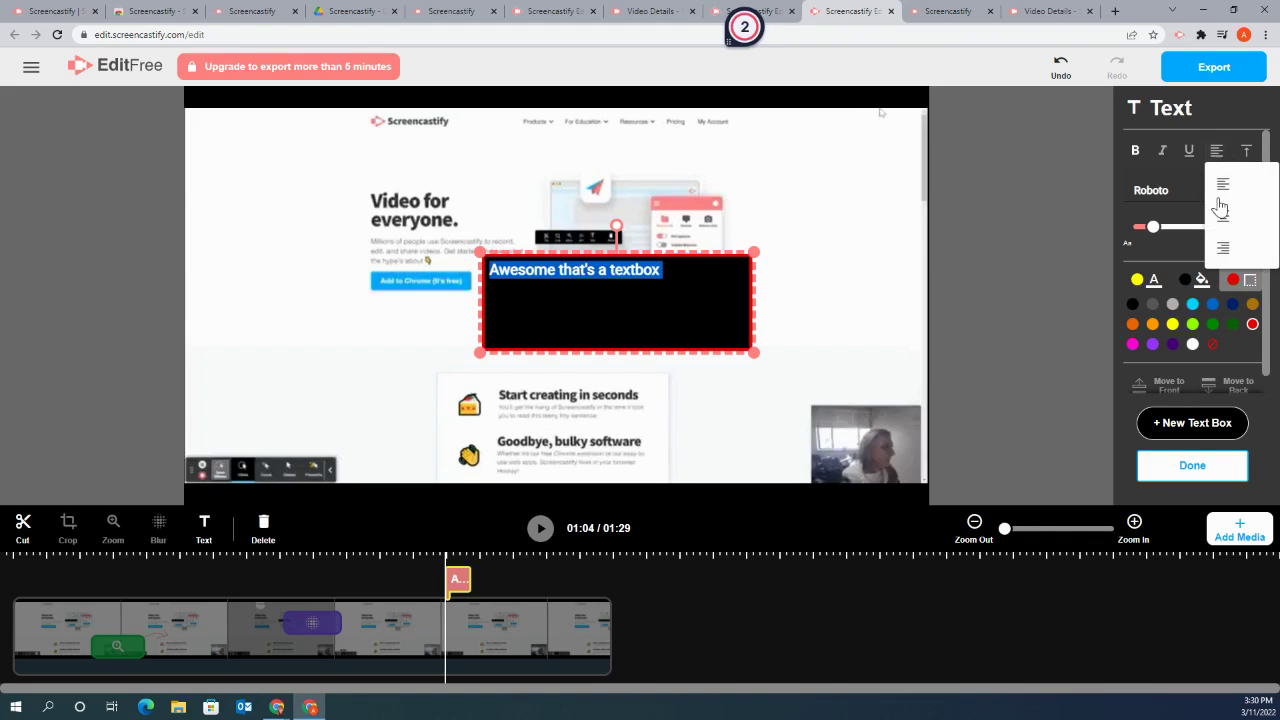
{"action": "left_click", "coordinate": [1223, 216]}
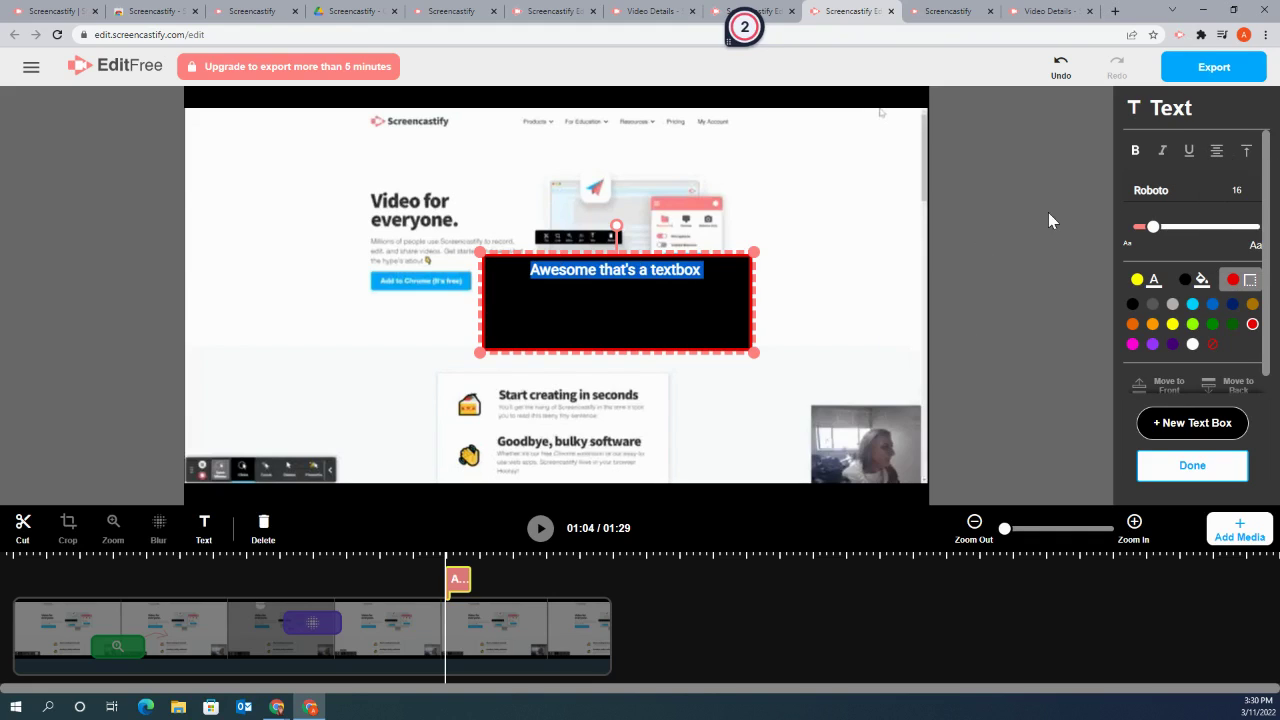
{"action": "left_click", "coordinate": [677, 302]}
{"action": "left_click_drag", "start_coordinate": [751, 354], "coordinate": [740, 294]}
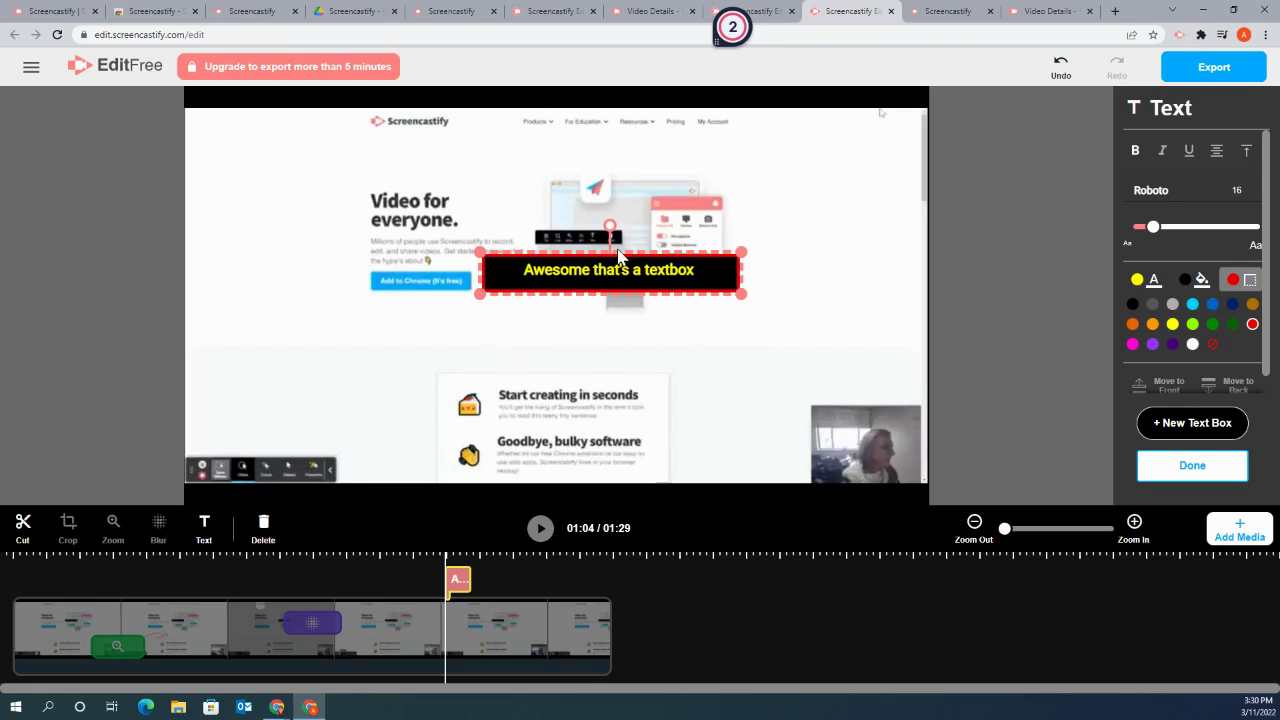
Move the "Awesome that's a textbox" text box lower on the video frame and extend its duration on the timeline.
{"action": "left_click_drag", "start_coordinate": [619, 257], "coordinate": [605, 341]}
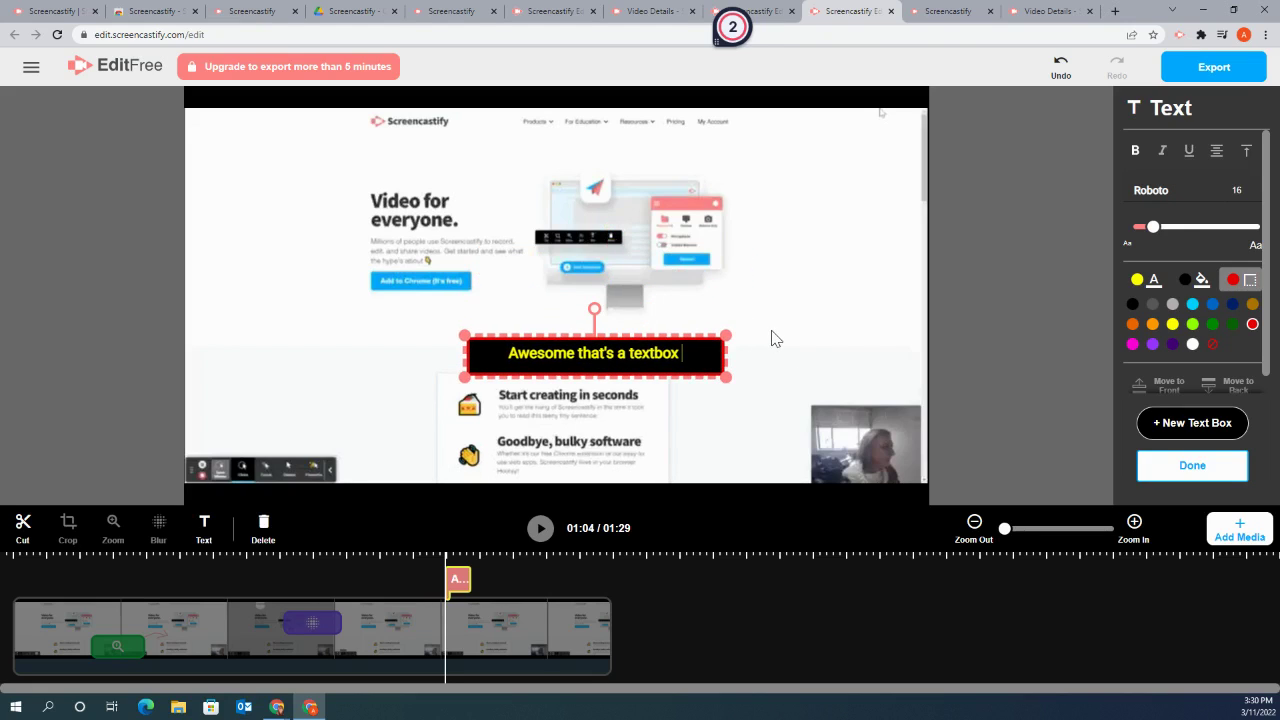
{"action": "left_click", "coordinate": [456, 579]}
{"action": "left_click_drag", "start_coordinate": [470, 580], "coordinate": [519, 581]}
{"action": "left_click", "coordinate": [521, 580]}
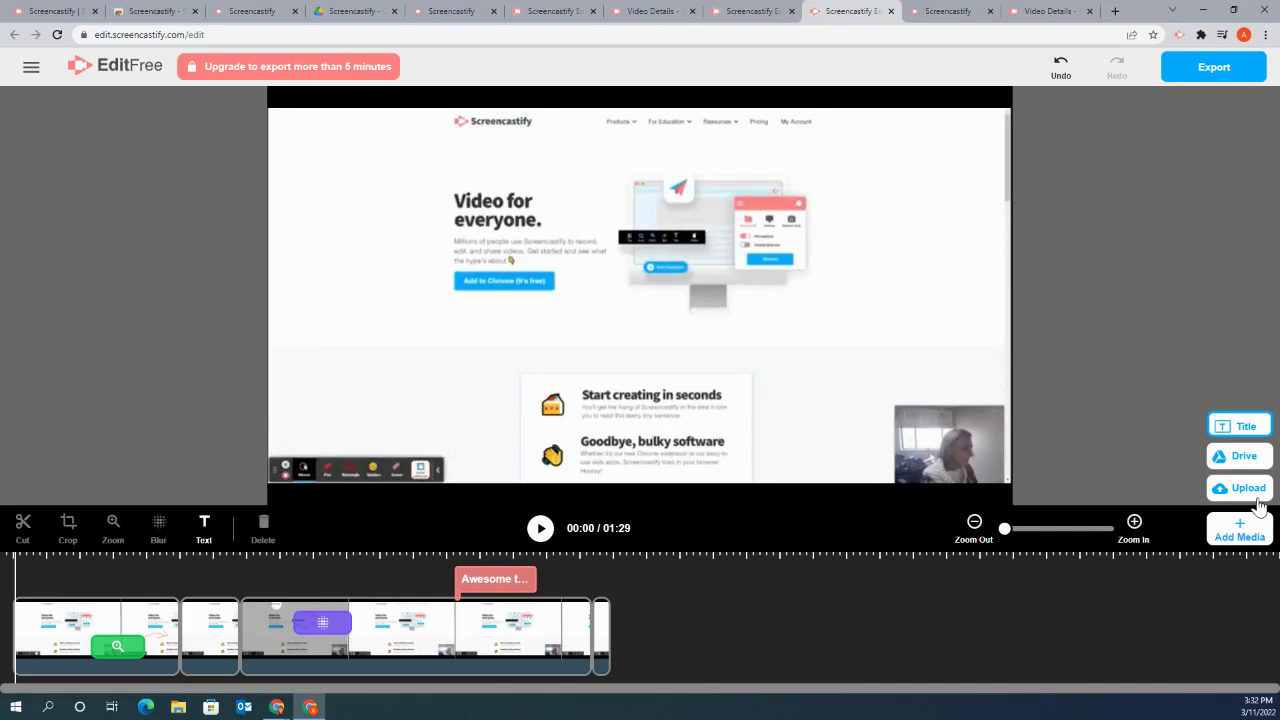
Add a title clip at the start of the video reading "Best Video Ever!" with "By: Me" on the second line.
{"action": "left_click", "coordinate": [1240, 426]}
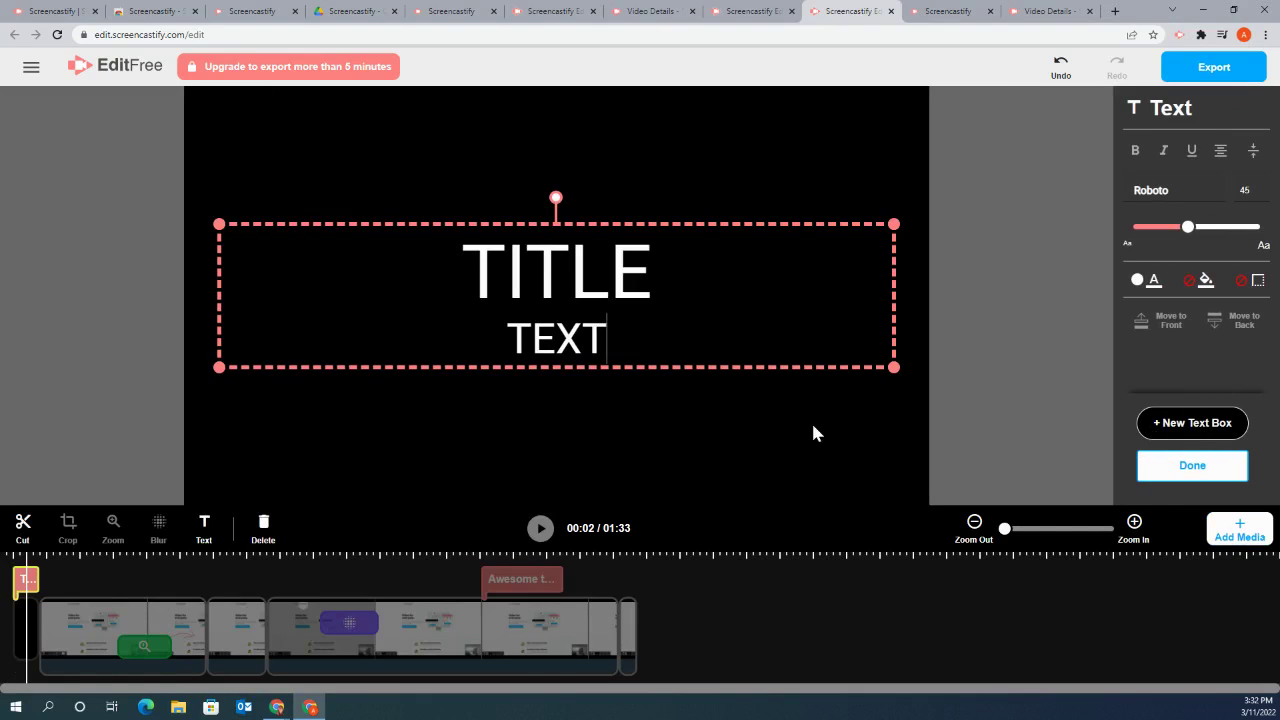
{"action": "left_click", "coordinate": [571, 267]}
{"action": "left_click_drag", "start_coordinate": [654, 260], "coordinate": [330, 286]}
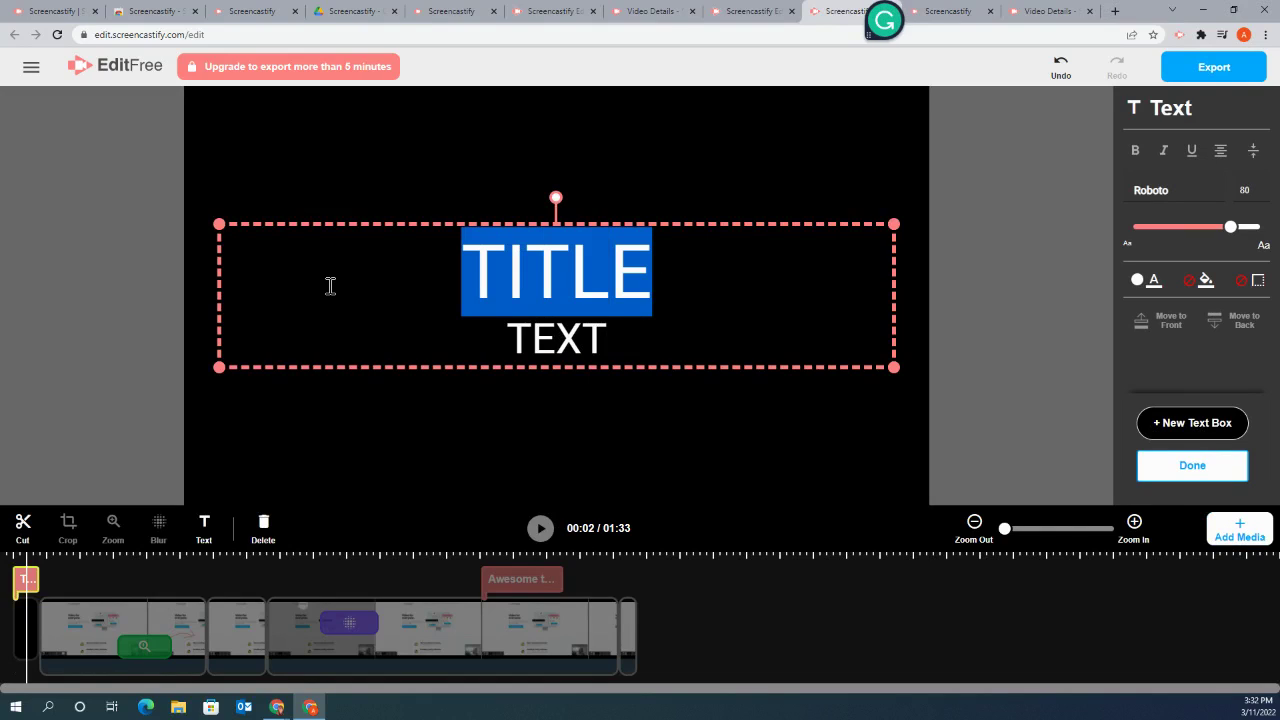
{"action": "type", "text": "Best Vi"}
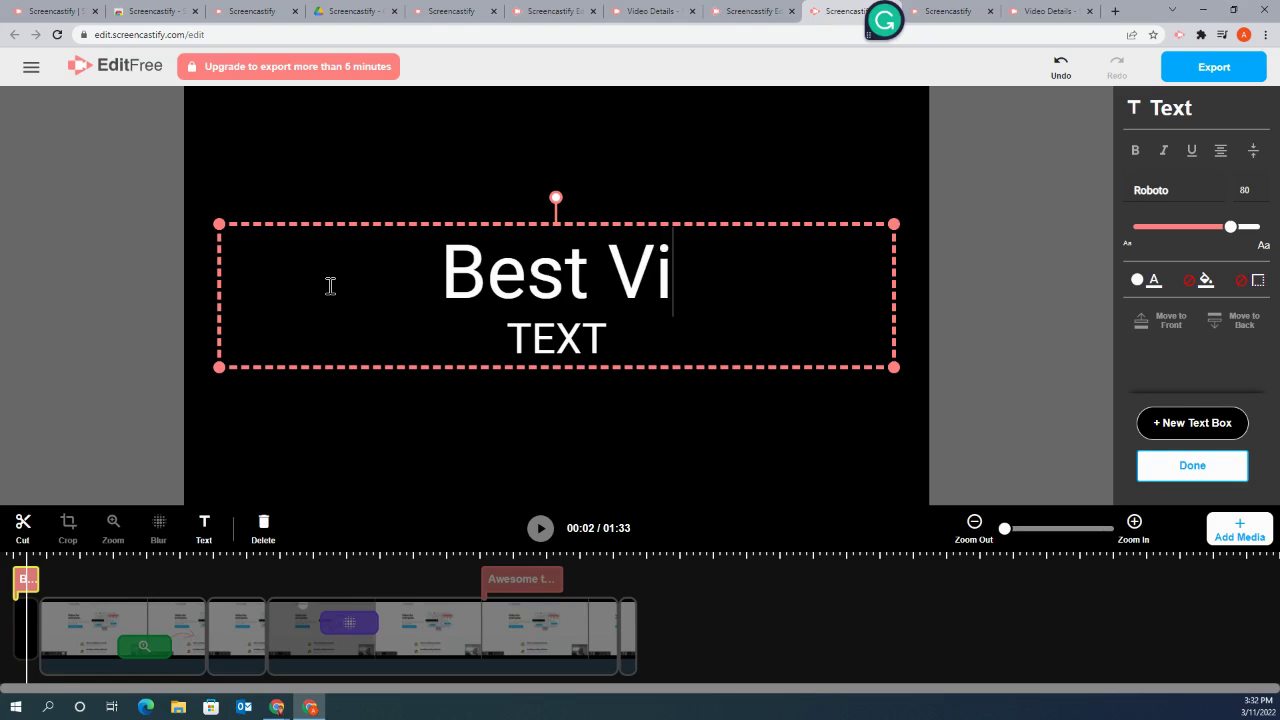
{"action": "type", "text": "deo Ever"}
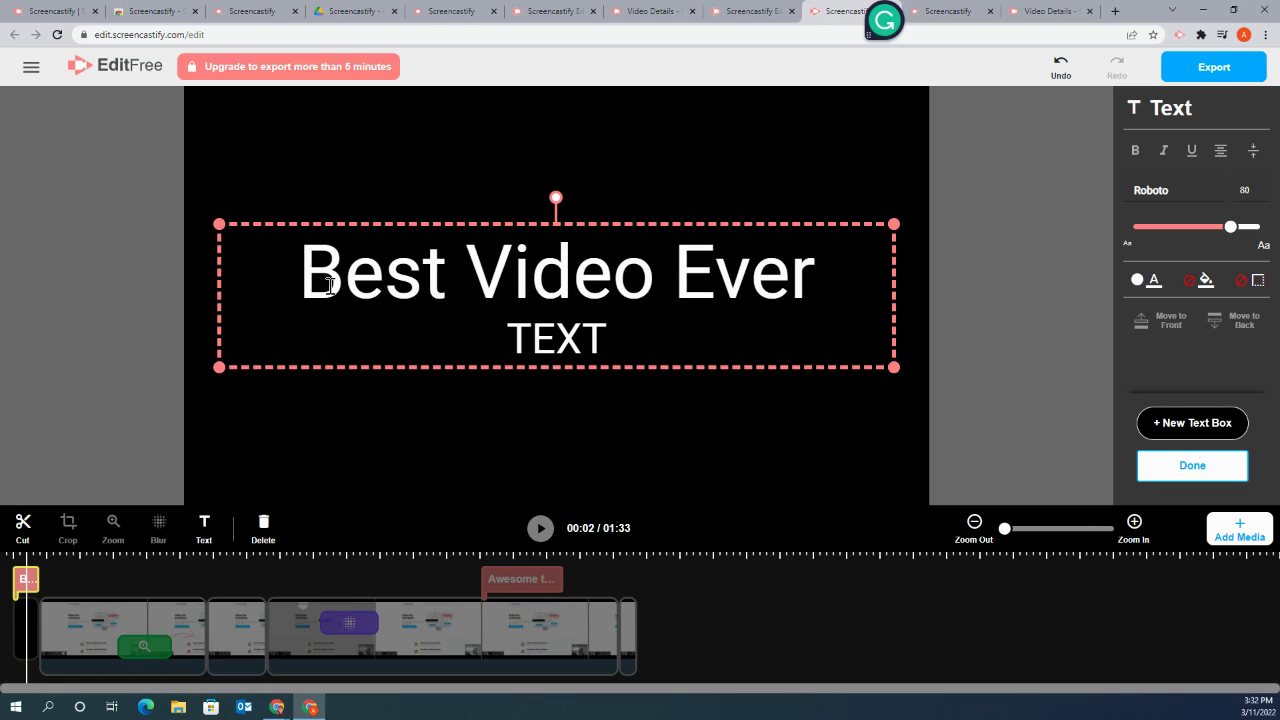
{"action": "type", "text": "!"}
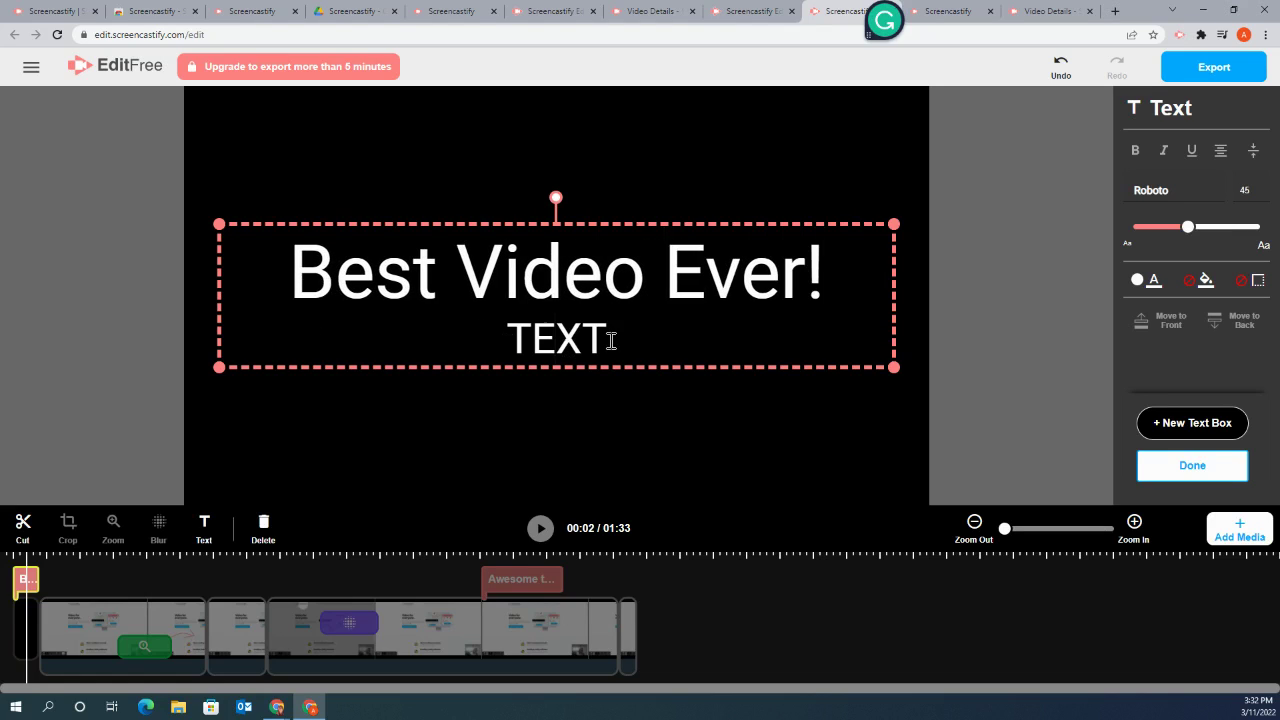
{"action": "left_click_drag", "start_coordinate": [609, 340], "coordinate": [465, 329]}
{"action": "type", "text": "By: Me"}
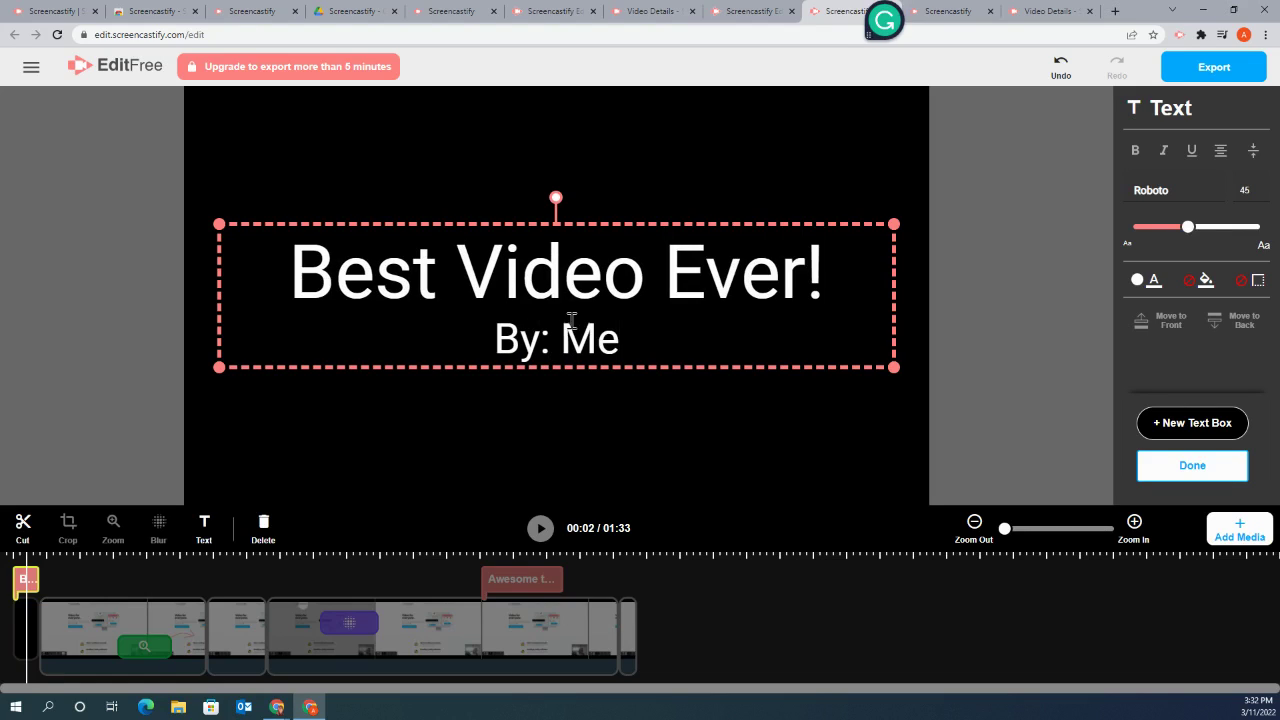
Try a light blue fill on the title's text box and clear it again.
{"action": "left_click", "coordinate": [1200, 280]}
{"action": "left_click", "coordinate": [1194, 306]}
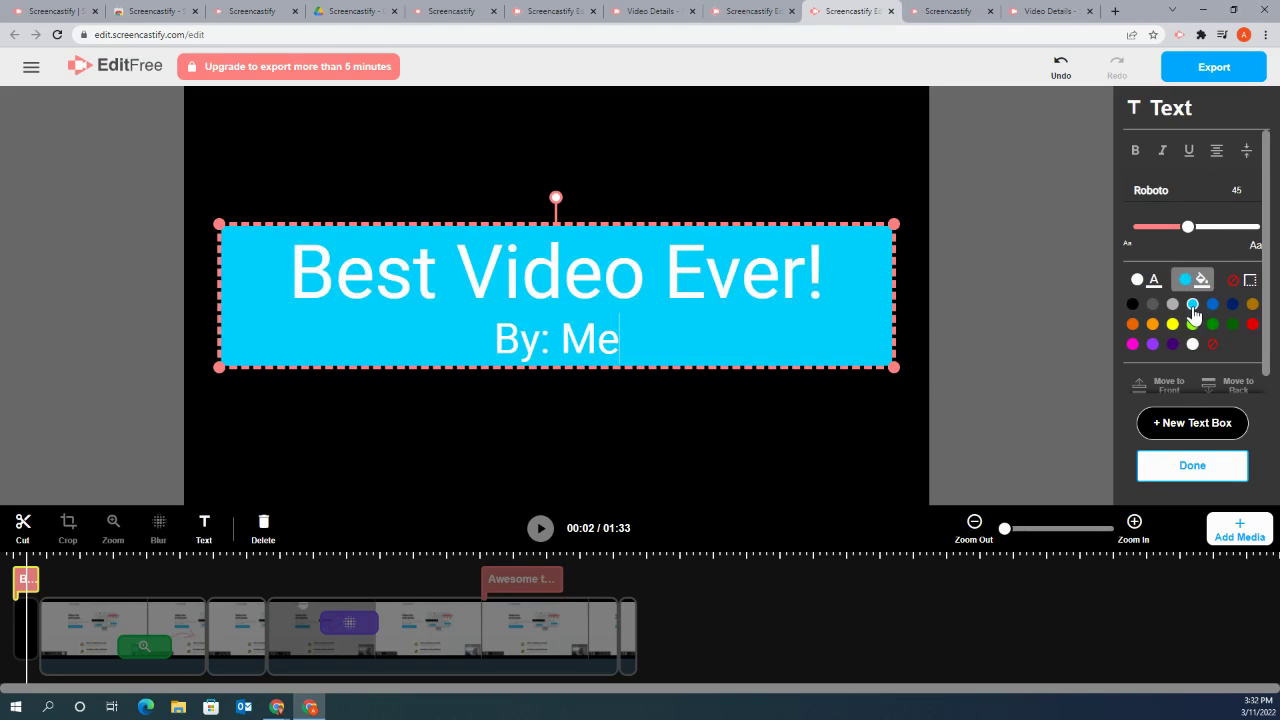
{"action": "left_click", "coordinate": [1213, 344]}
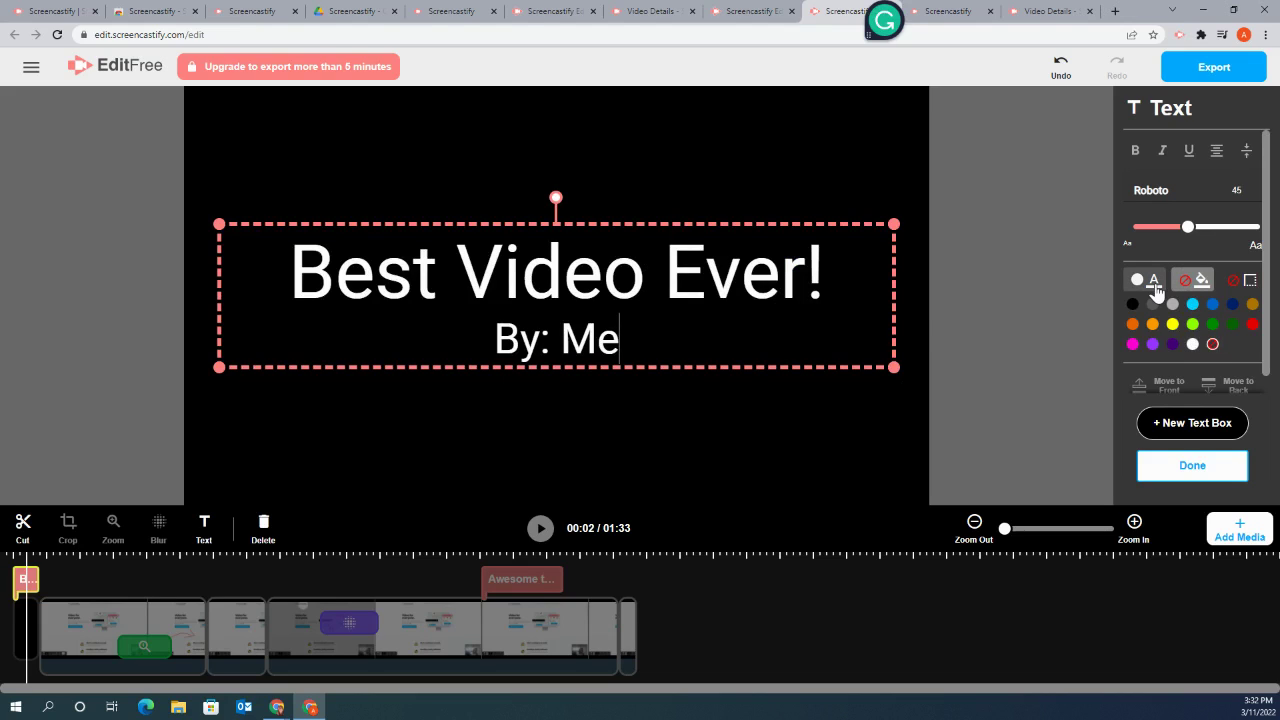
Set the title clip's text size to 51 and font to PT Mono, finish editing it, and preview the video.
{"action": "left_click_drag", "start_coordinate": [1188, 227], "coordinate": [1195, 227]}
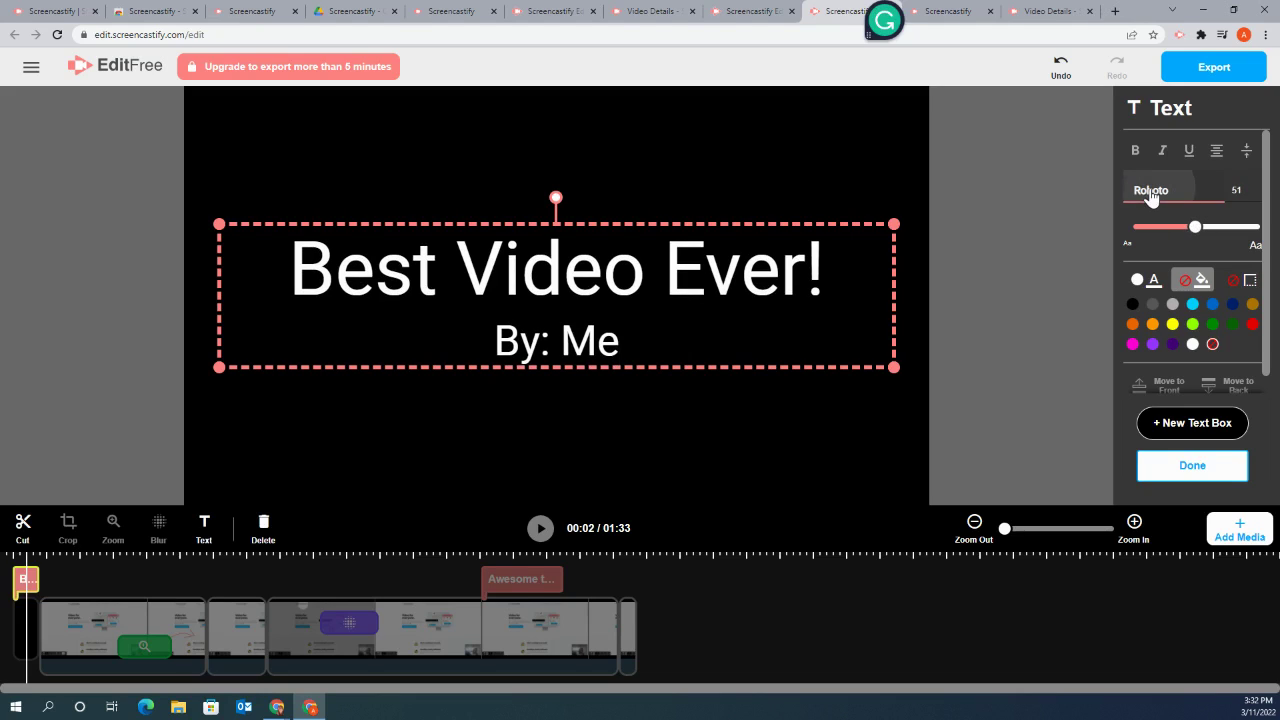
{"action": "left_click", "coordinate": [1151, 195]}
{"action": "left_click", "coordinate": [1166, 353]}
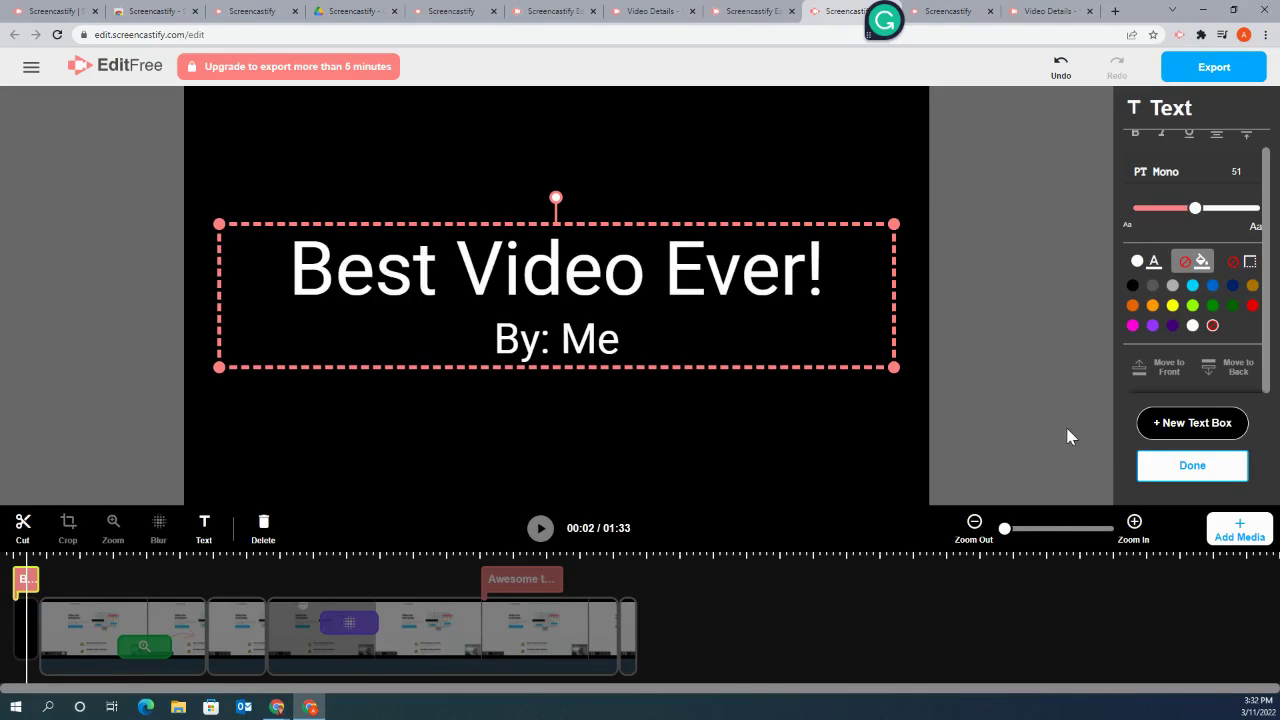
{"action": "scroll", "coordinate": [1262, 310], "scroll_direction": "up", "scroll_amount": 1}
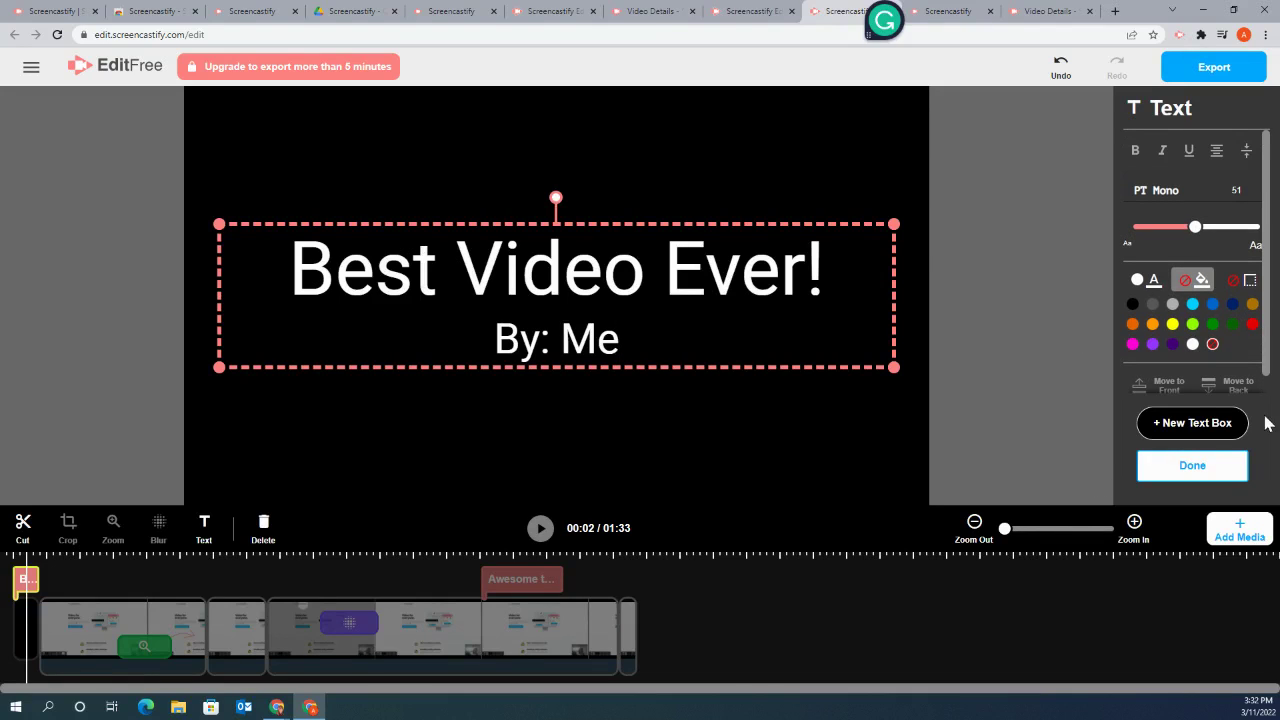
{"action": "left_click", "coordinate": [1198, 470]}
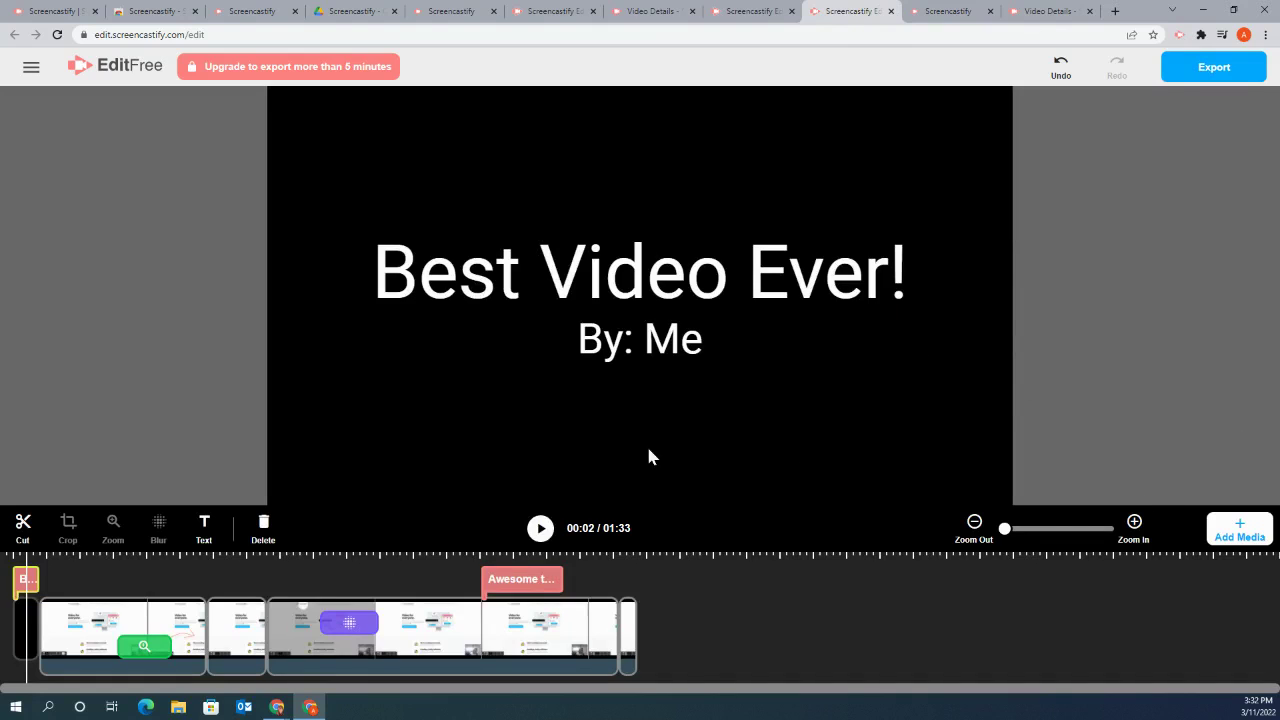
{"action": "left_click", "coordinate": [540, 530]}
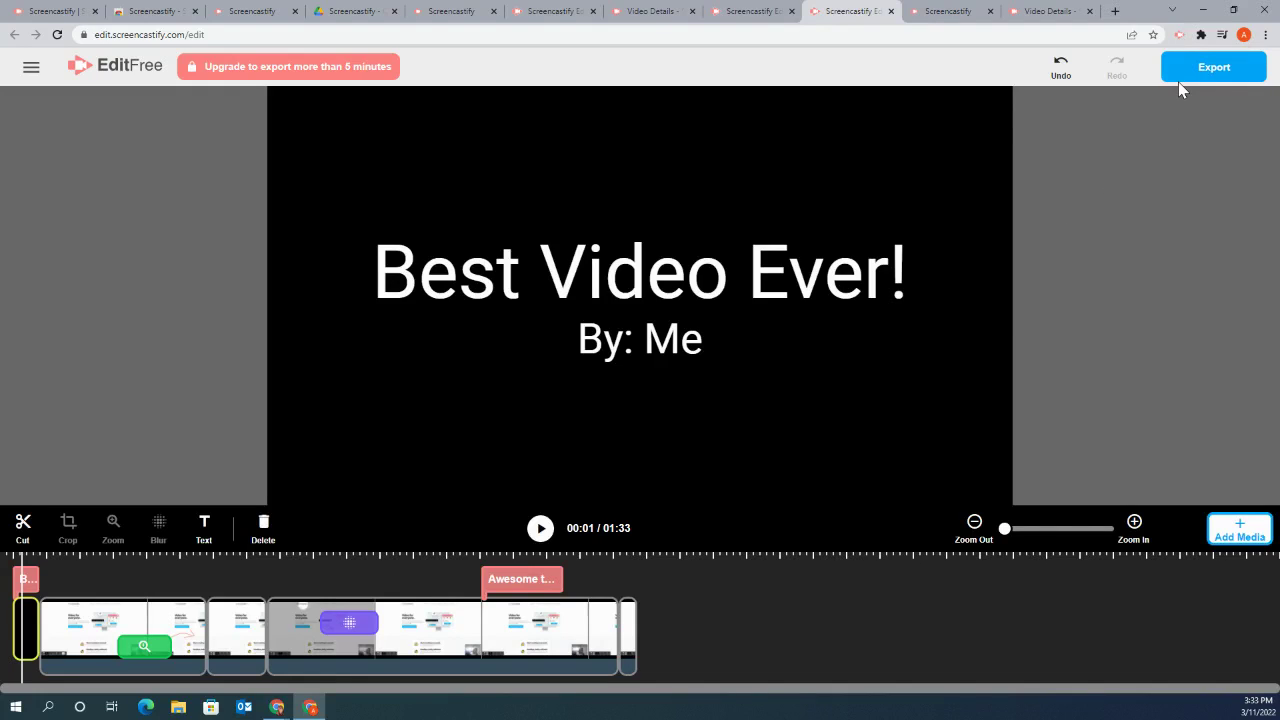
Export the edited video to Screencastify with the title "As a NEEEWWW".
{"action": "left_click", "coordinate": [1250, 67]}
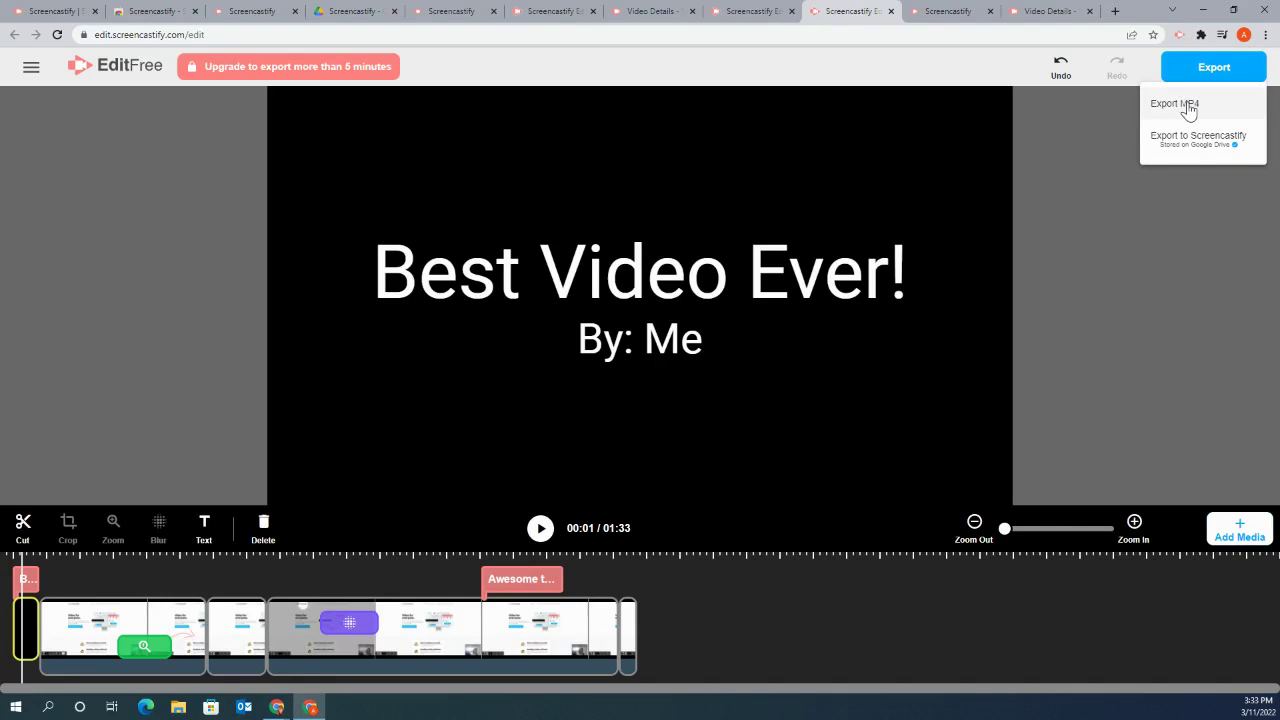
{"action": "left_click", "coordinate": [1195, 148]}
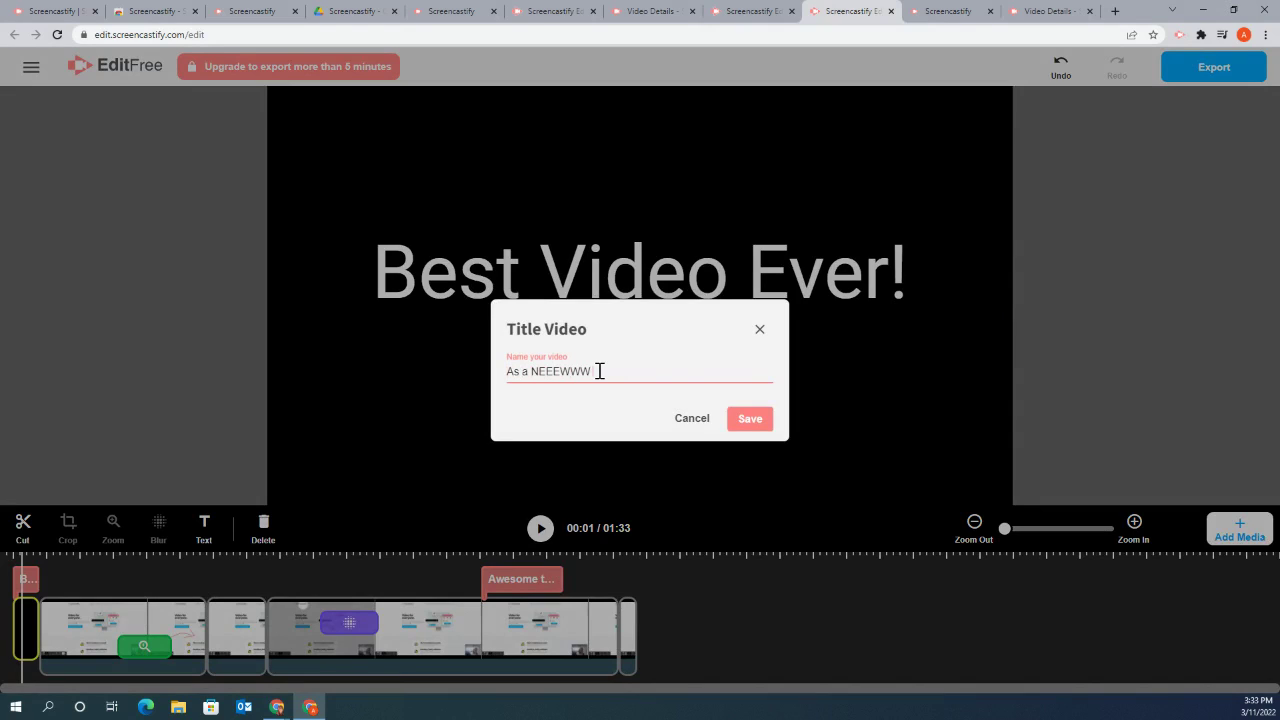
{"action": "key", "text": "Return"}
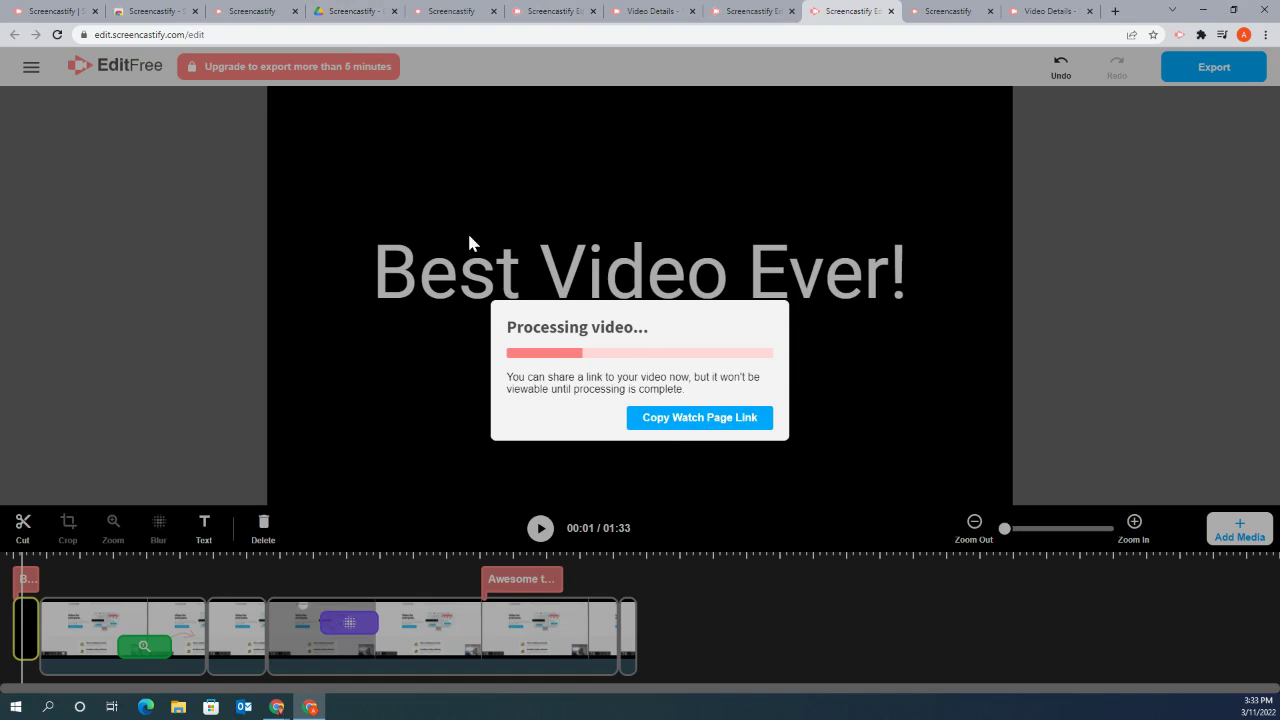
Look through the open Screencastify pages and open the My Videos library from an empty editor project.
{"action": "left_click", "coordinate": [455, 11]}
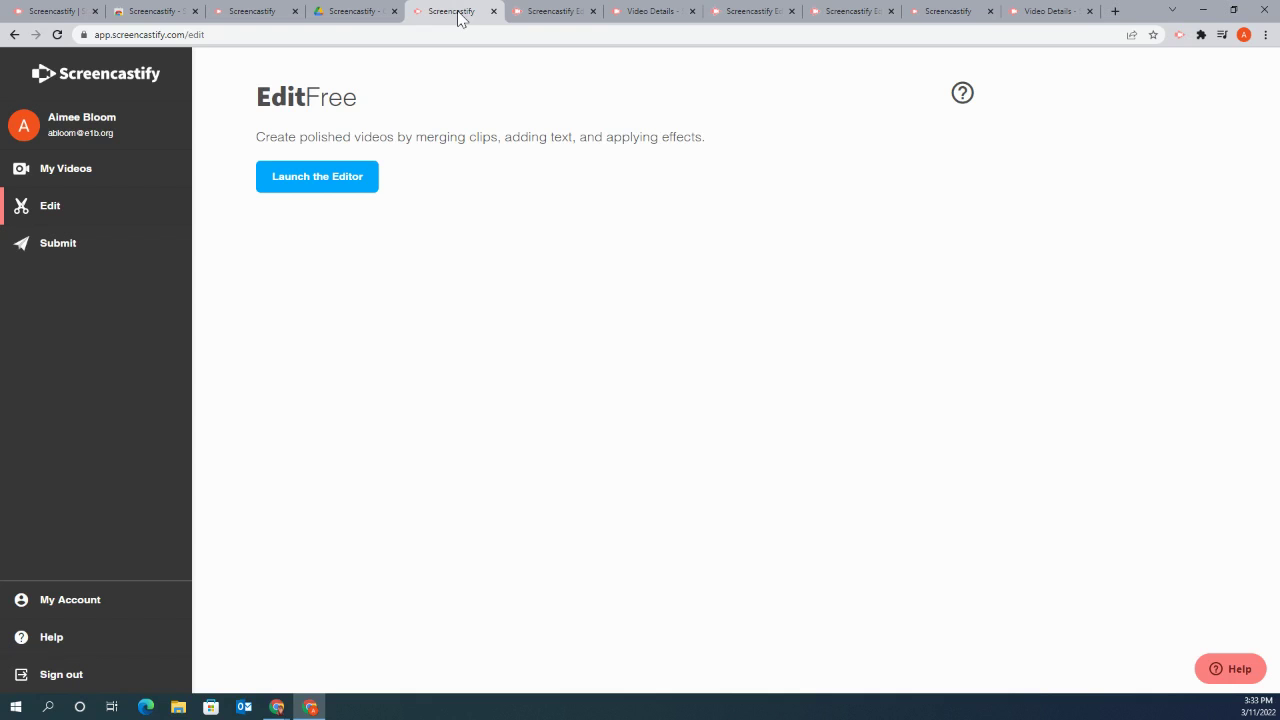
{"action": "left_click", "coordinate": [352, 11]}
{"action": "left_click", "coordinate": [552, 11]}
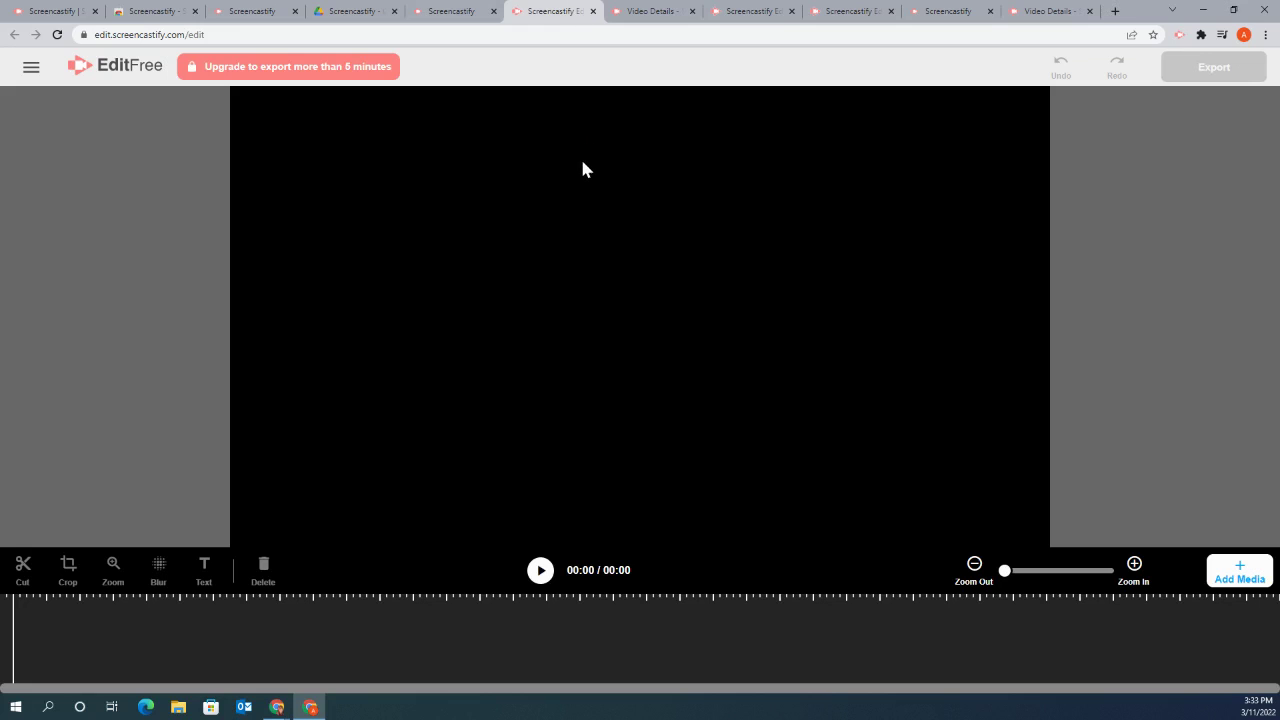
{"action": "left_click", "coordinate": [655, 11]}
{"action": "left_click", "coordinate": [752, 11]}
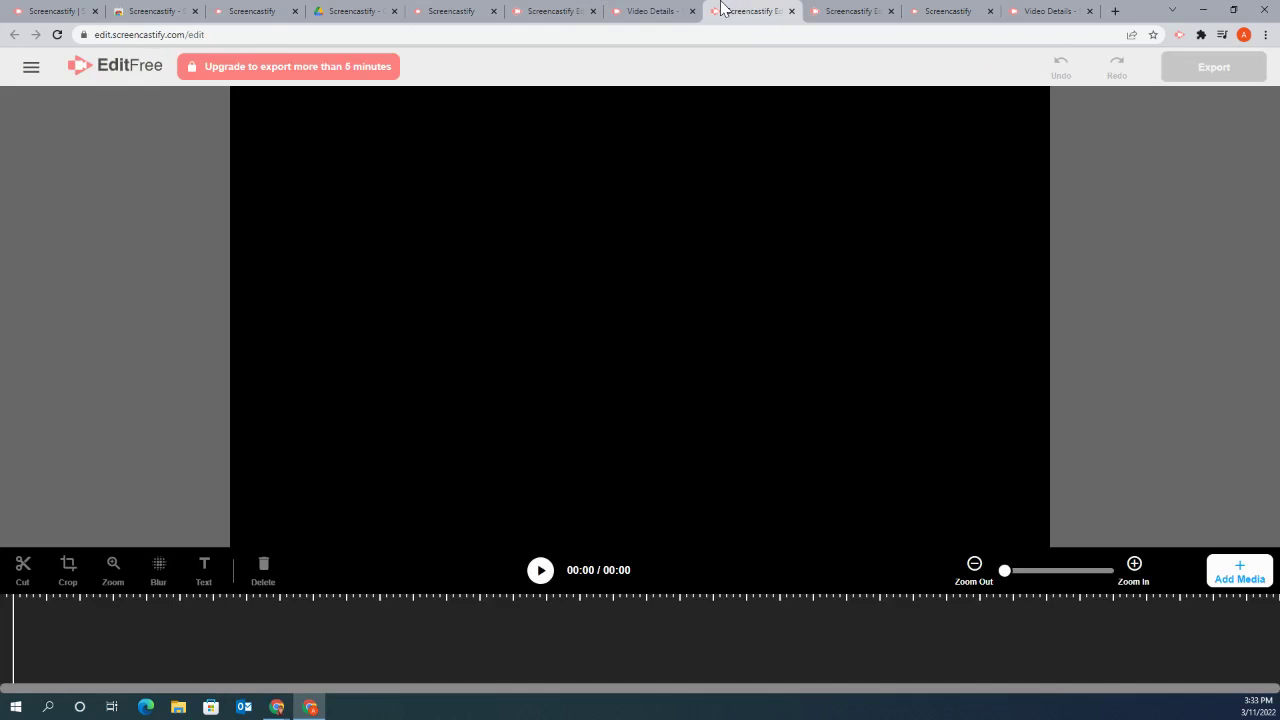
{"action": "left_click", "coordinate": [30, 70]}
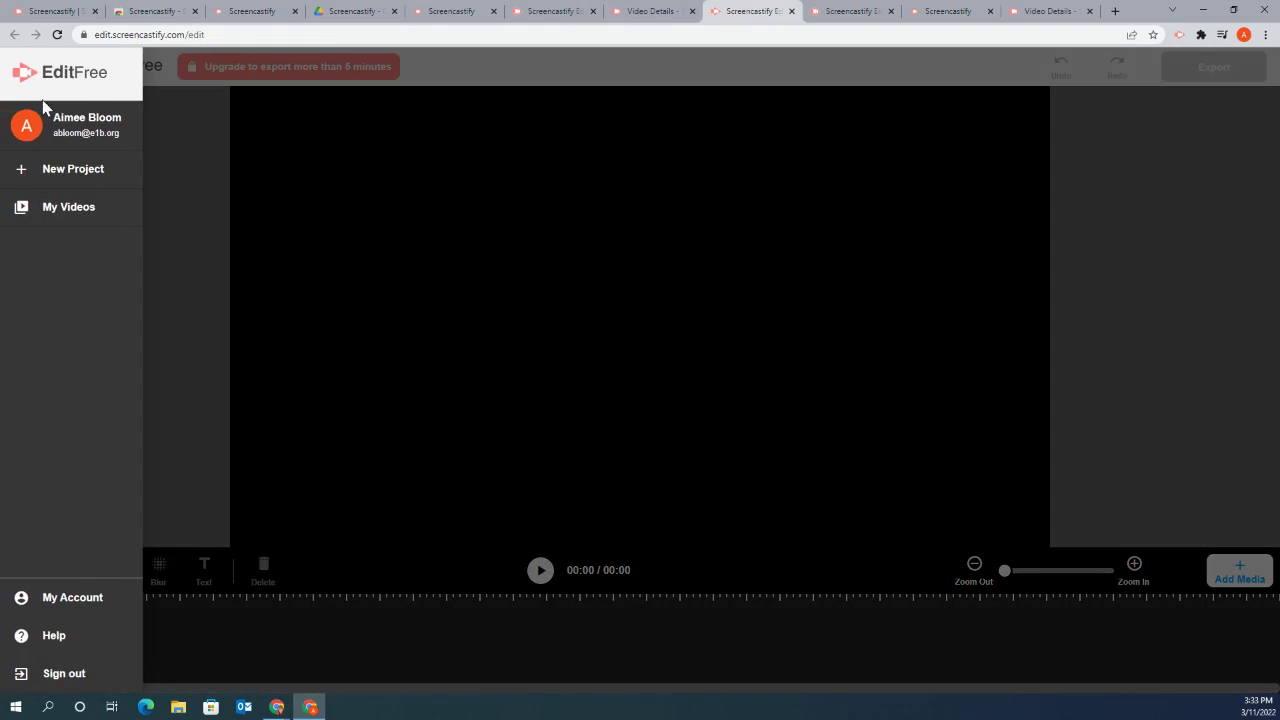
{"action": "left_click", "coordinate": [86, 206]}
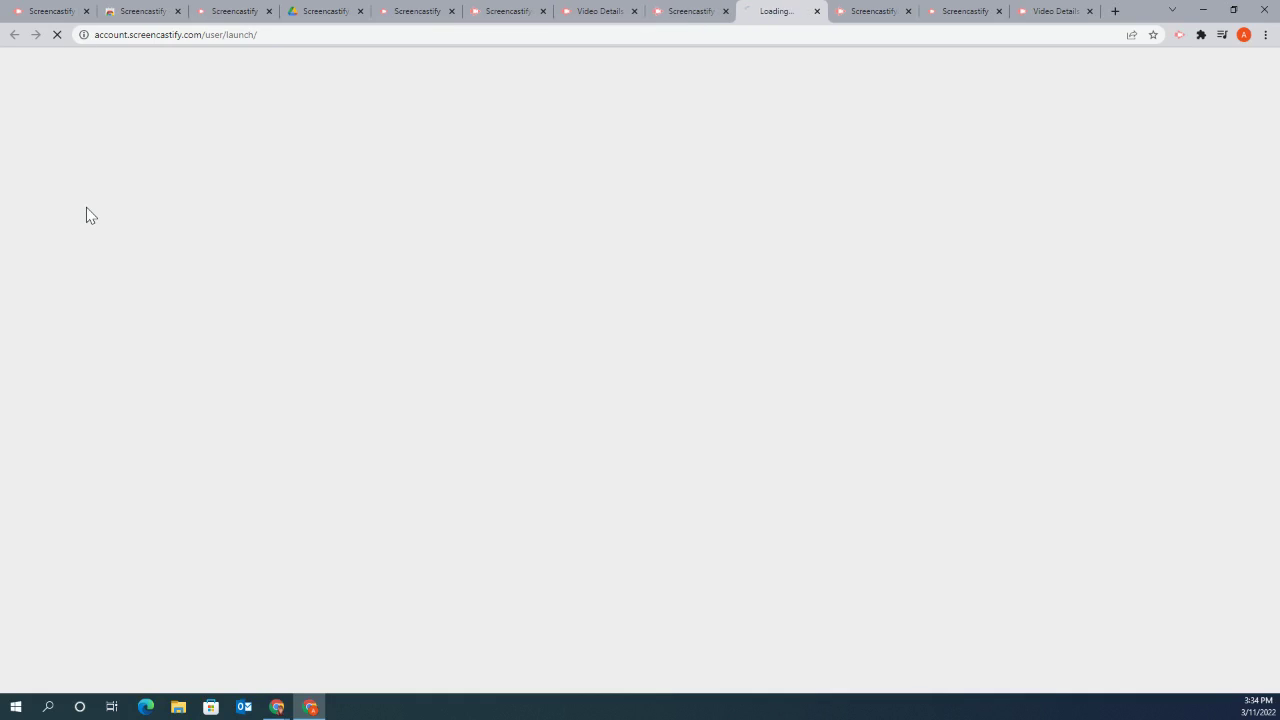